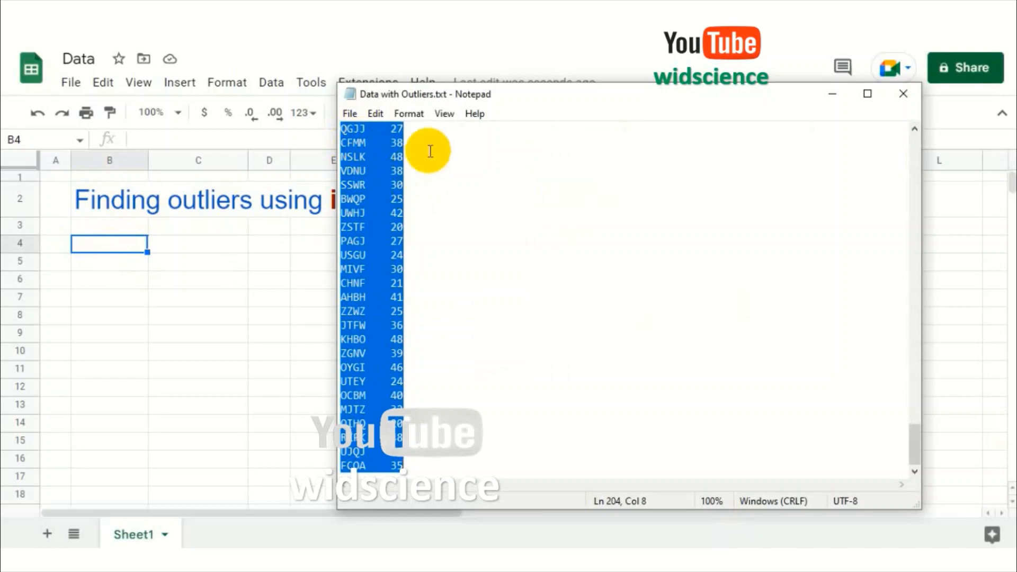
- Paste the copied Notepad data as values only at B4 and check the Variable One column down to its last row
click(833, 93)
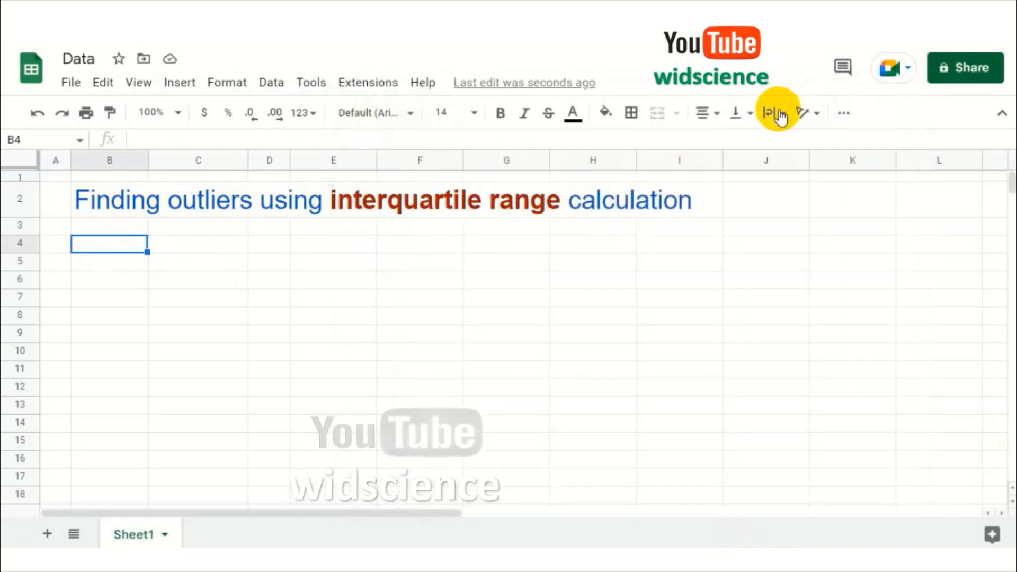
right_click(132, 241)
mouse_move(234, 211)
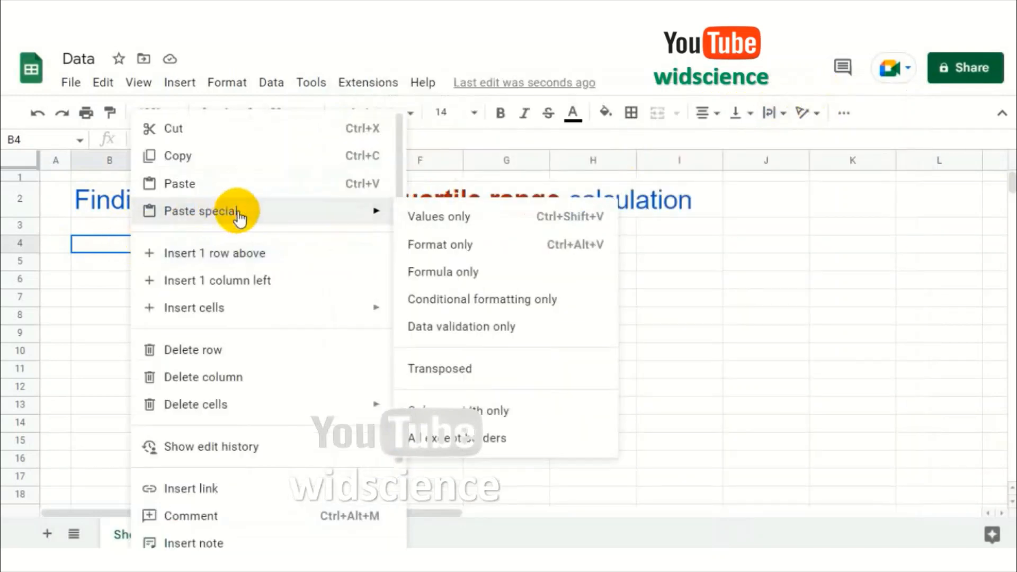
click(431, 216)
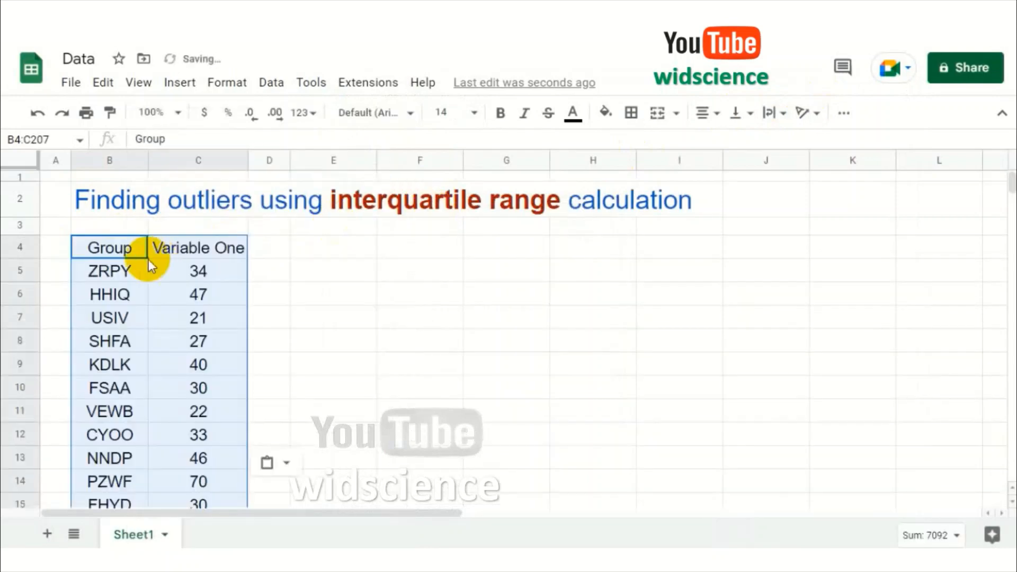
click(119, 264)
click(208, 256)
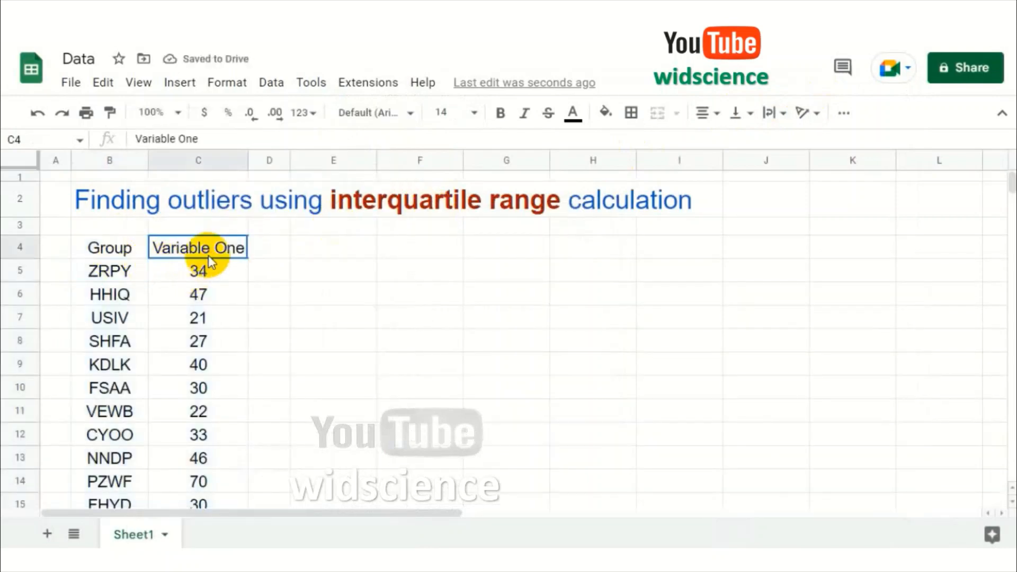
key(ctrl+Down)
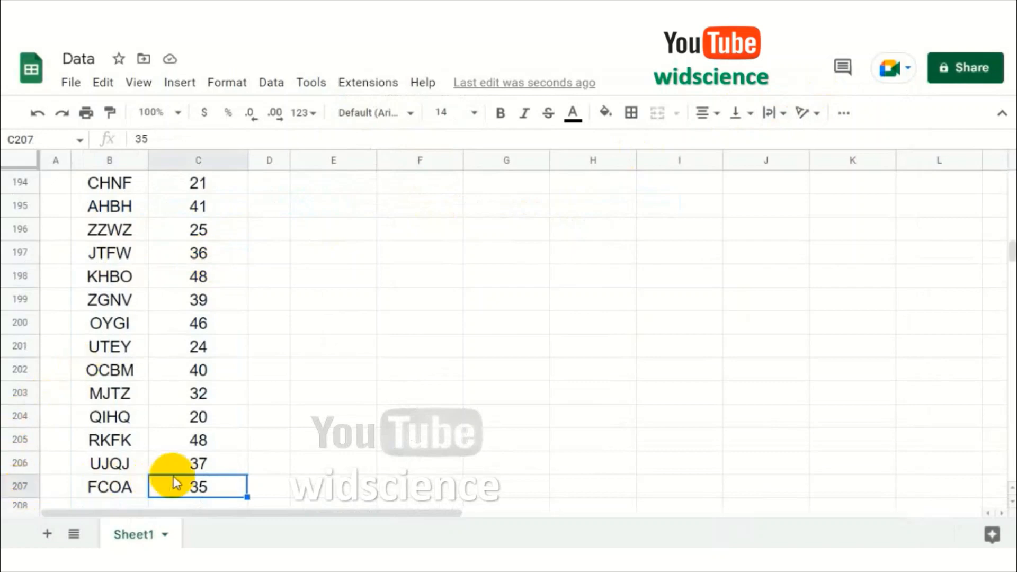
key(ctrl+Up)
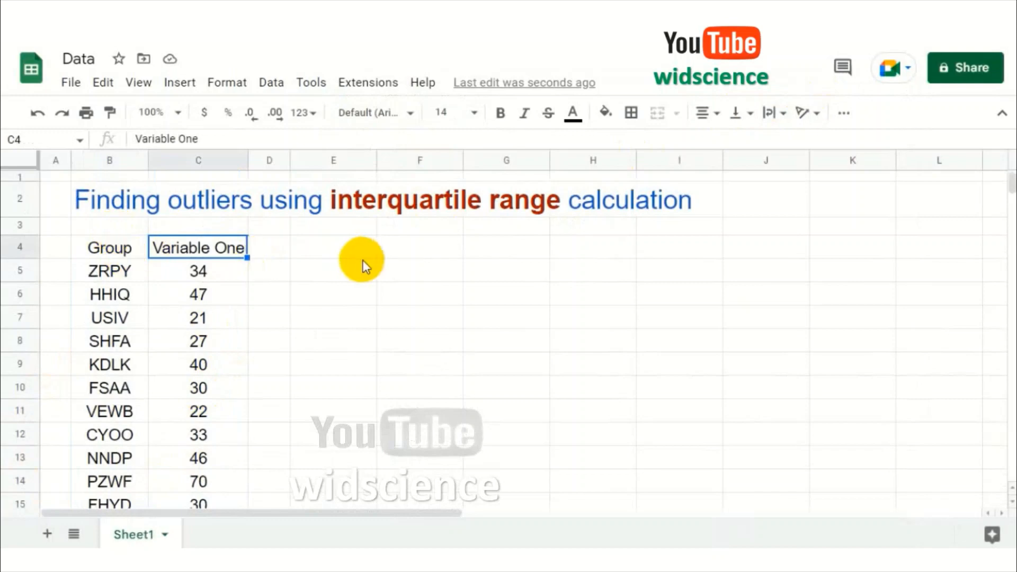
- Enter the labels "Quartile 1" in E5 and "Quartile 3" in E6
click(354, 272)
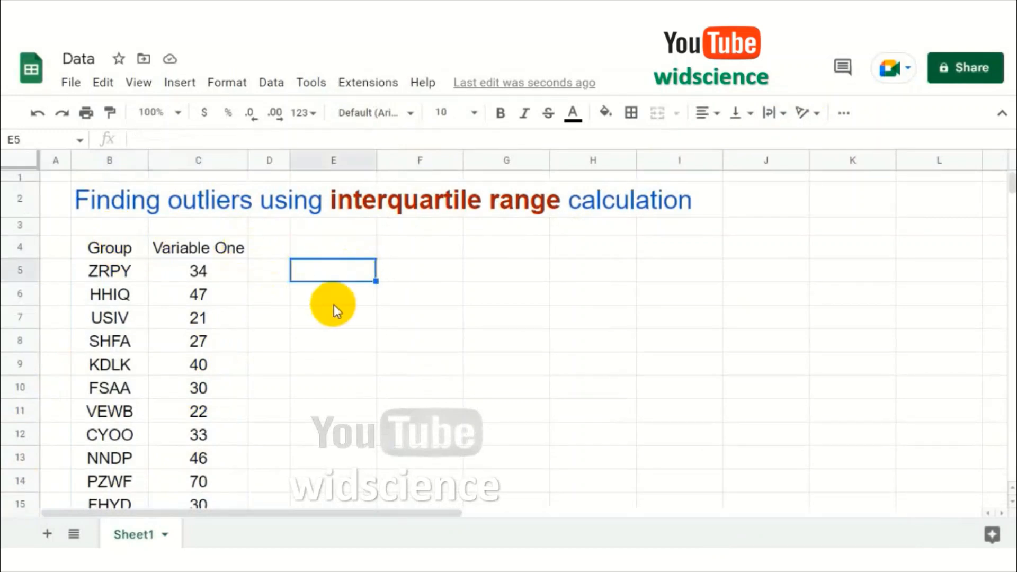
text(Quar)
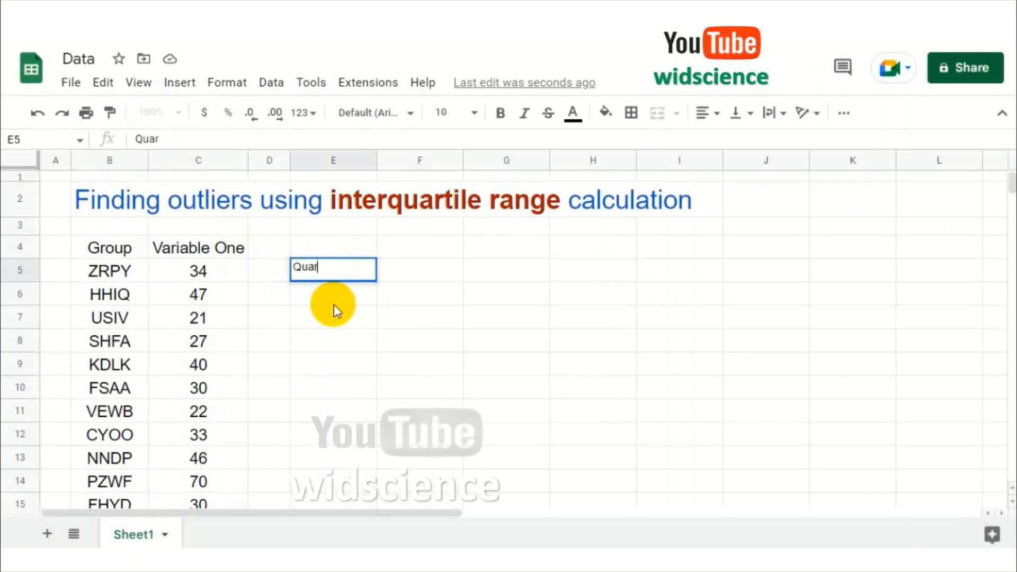
text(tile 1)
click(349, 298)
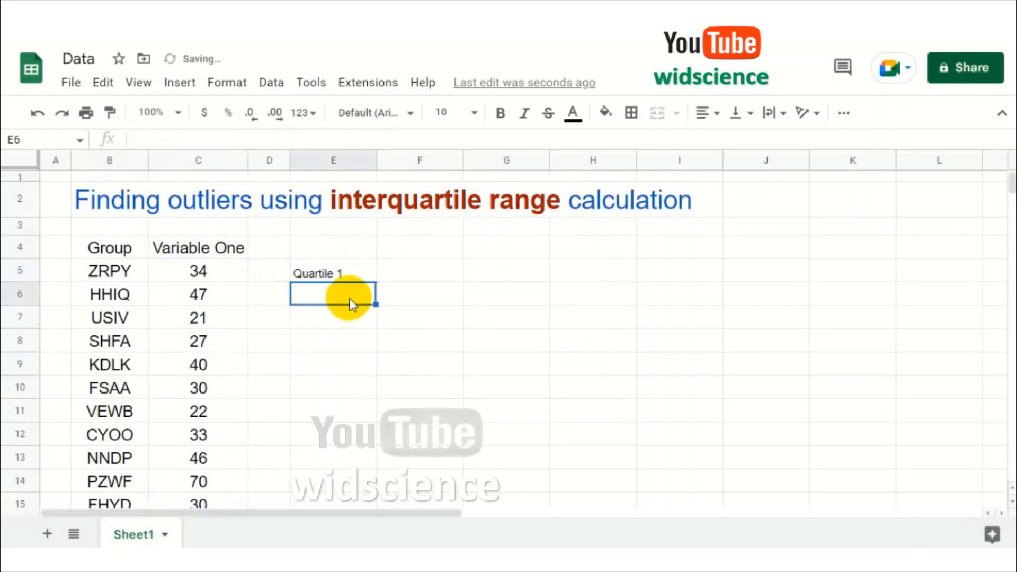
text(Quart)
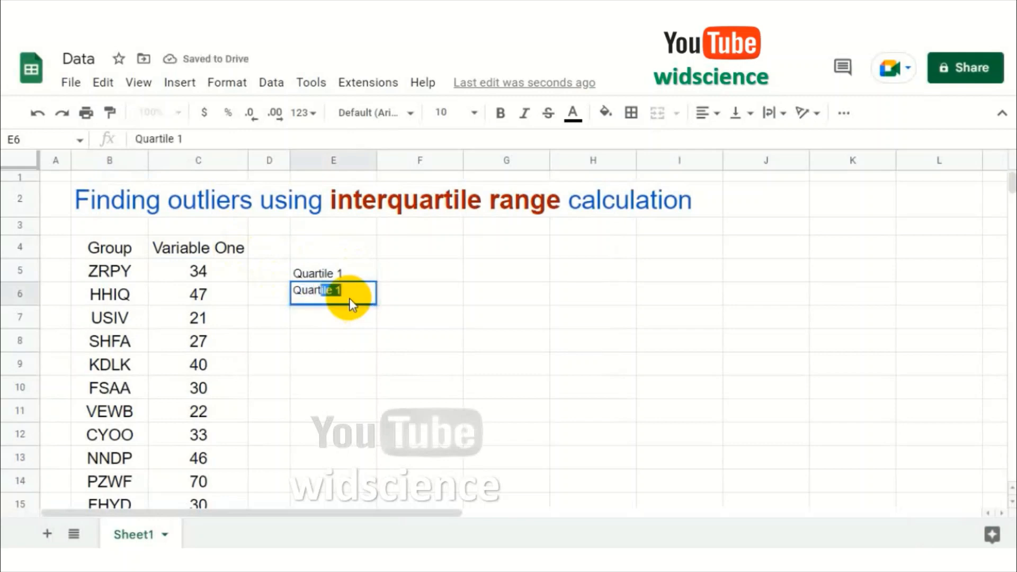
text(ile 3)
key(Return)
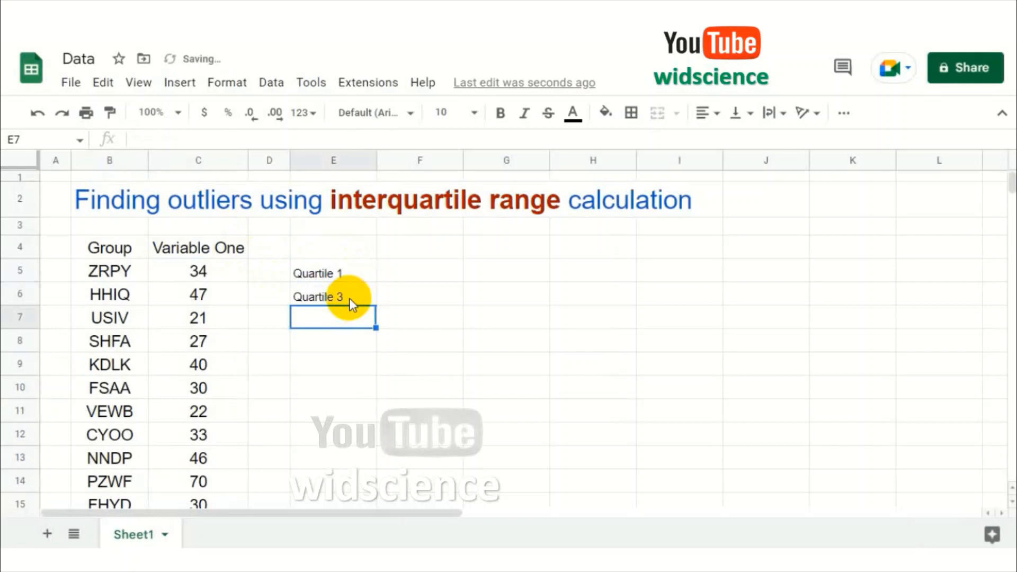
- Enter the labels "Interquartile Range", "Lower Boundary" and "Upper Boundary" in cells E7 to E9
text(I)
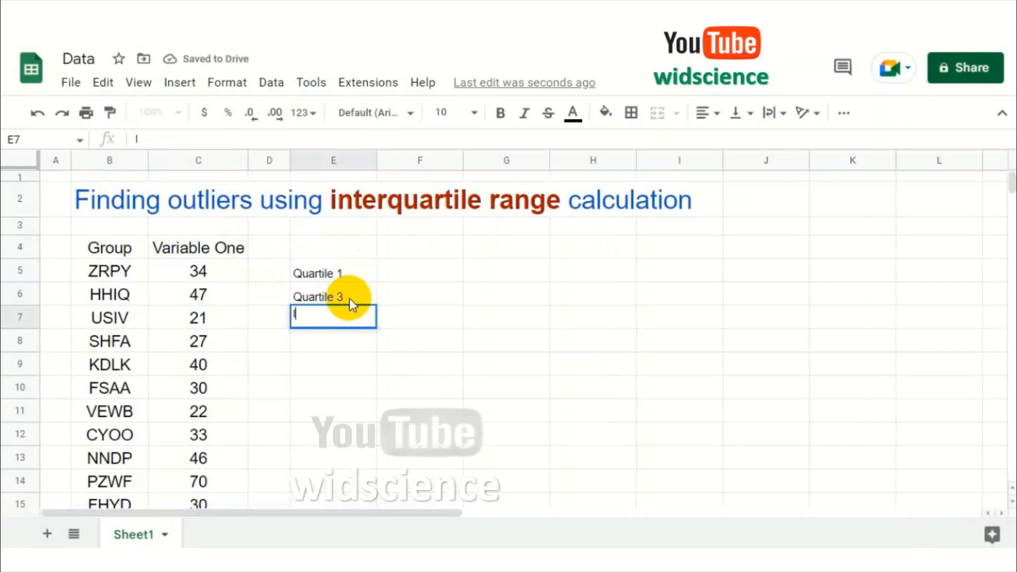
text(nterqua)
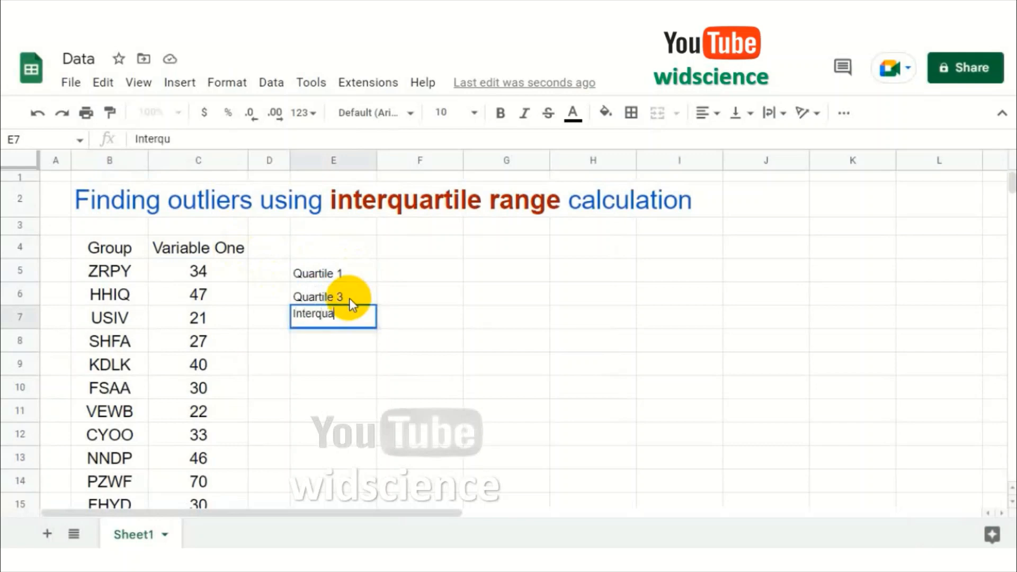
text(rtile Range)
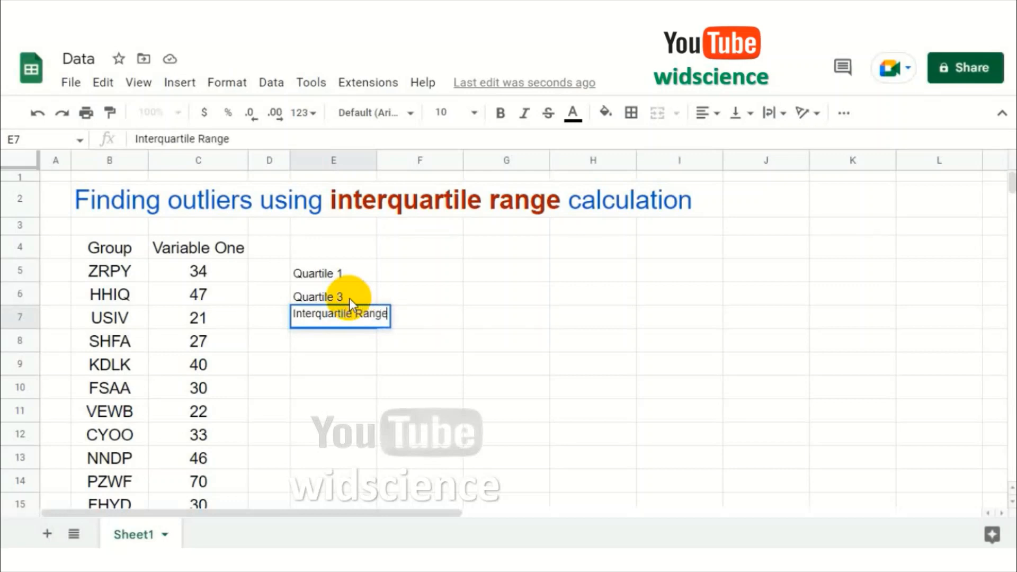
key(Return)
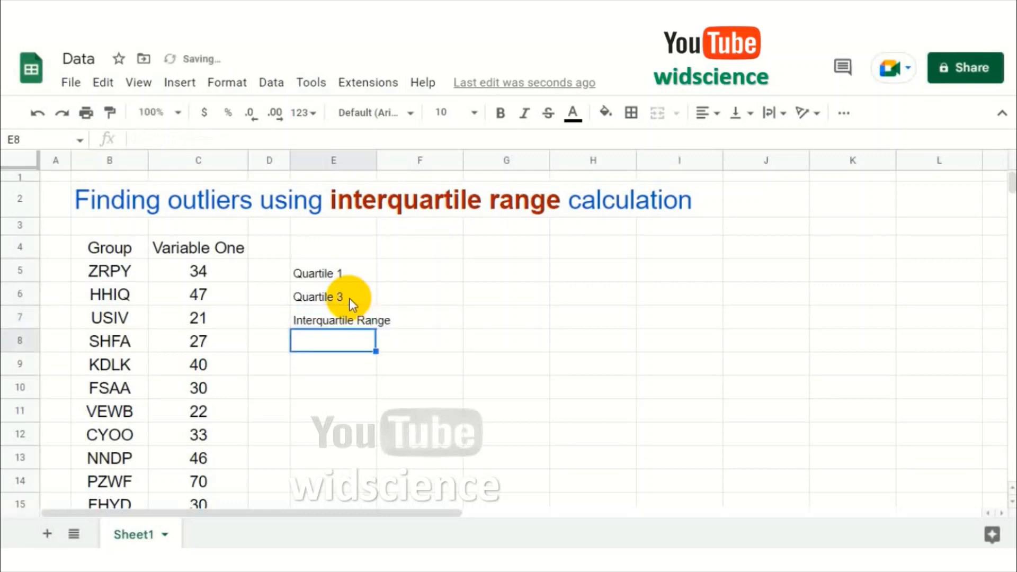
text(Low)
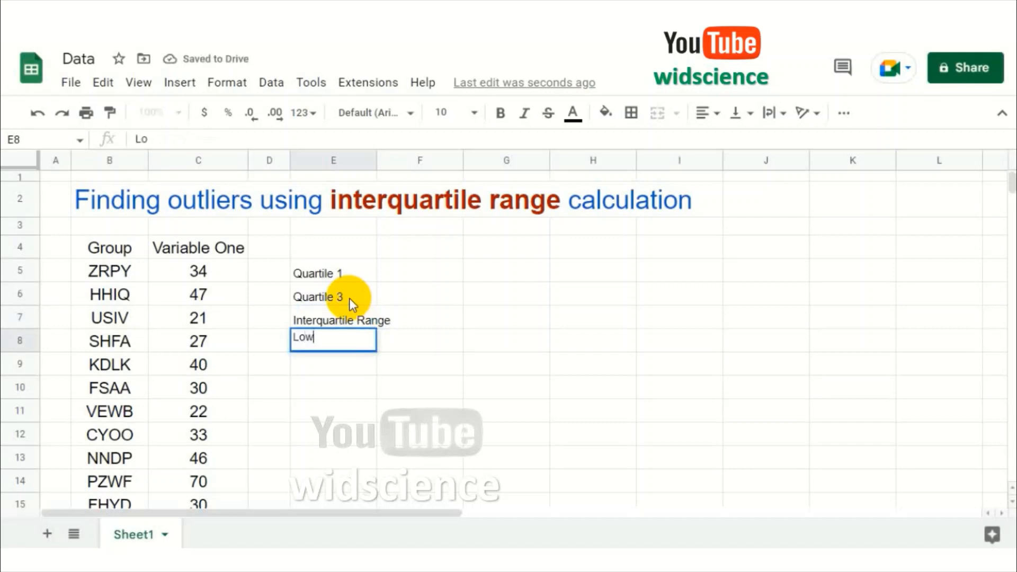
text(er Boundary)
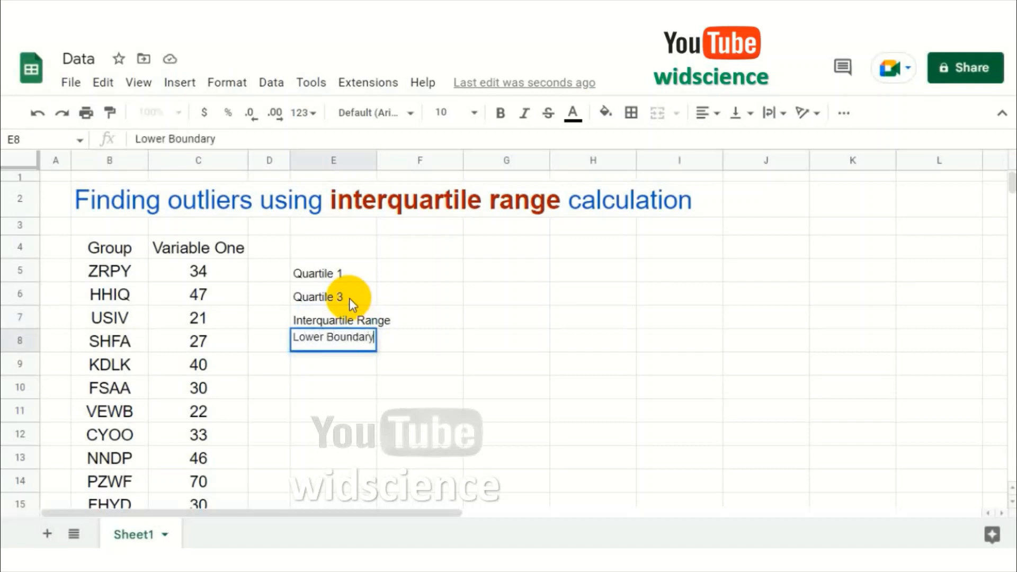
key(Return)
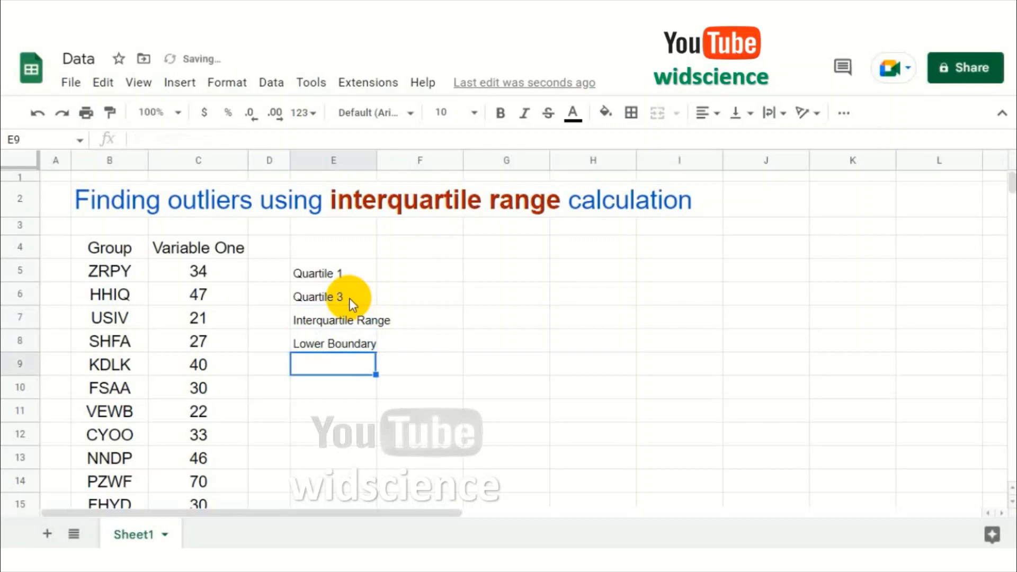
text(Upper)
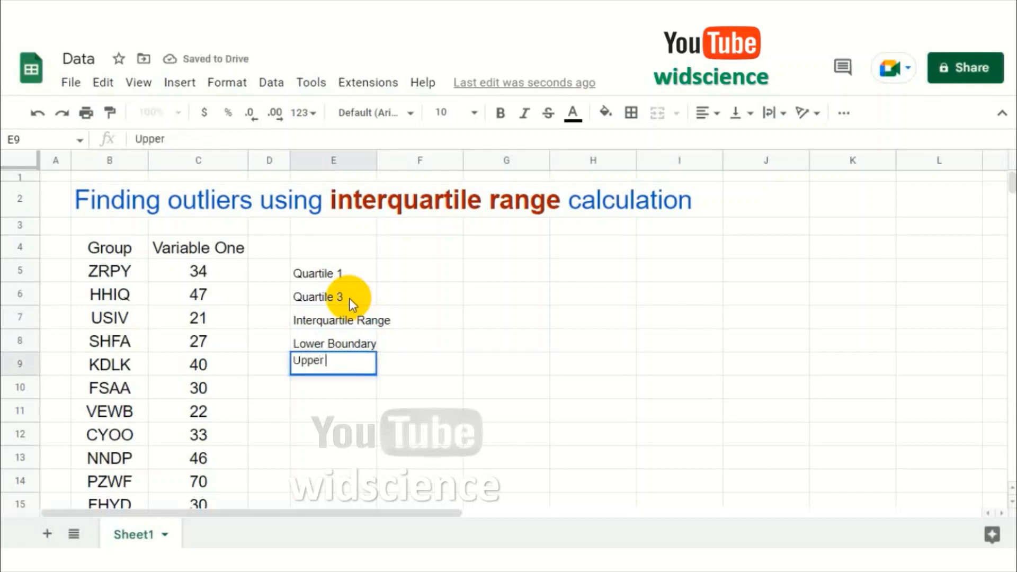
text( Boundary)
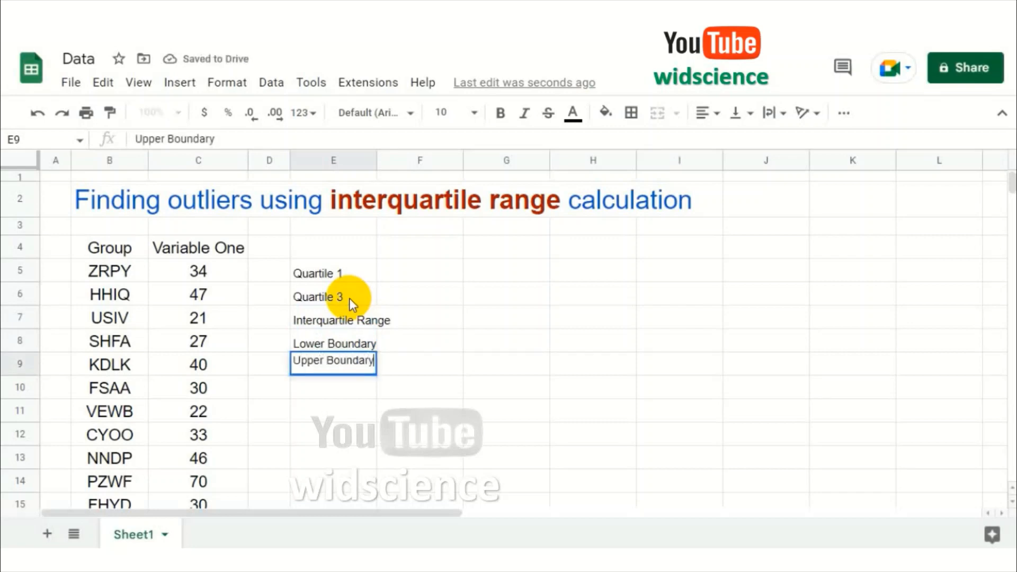
click(522, 316)
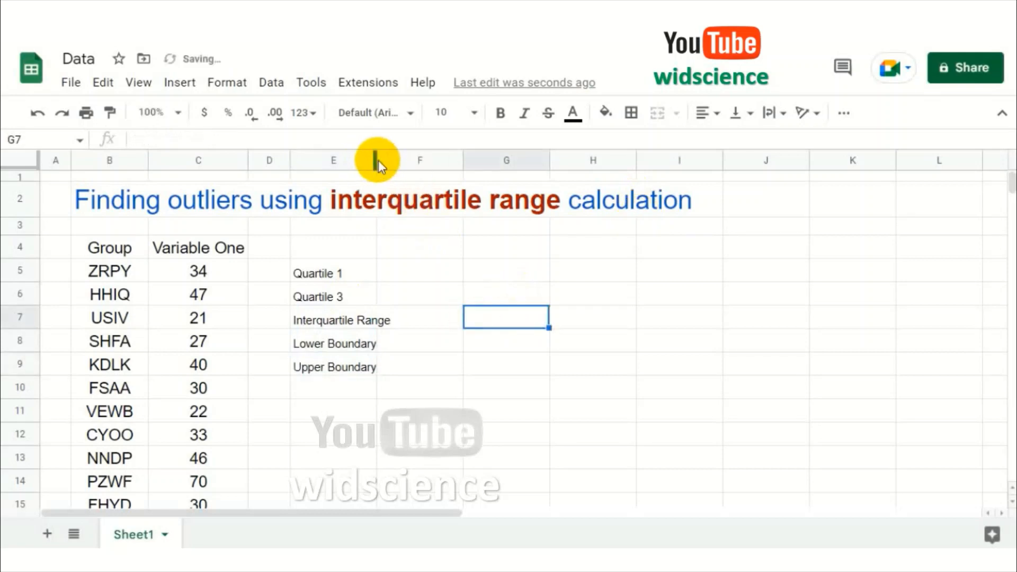
- Set E5:F9 to font size 18, with column E widened to fit its labels and column D slightly narrowed
drag(378, 160, 406, 160)
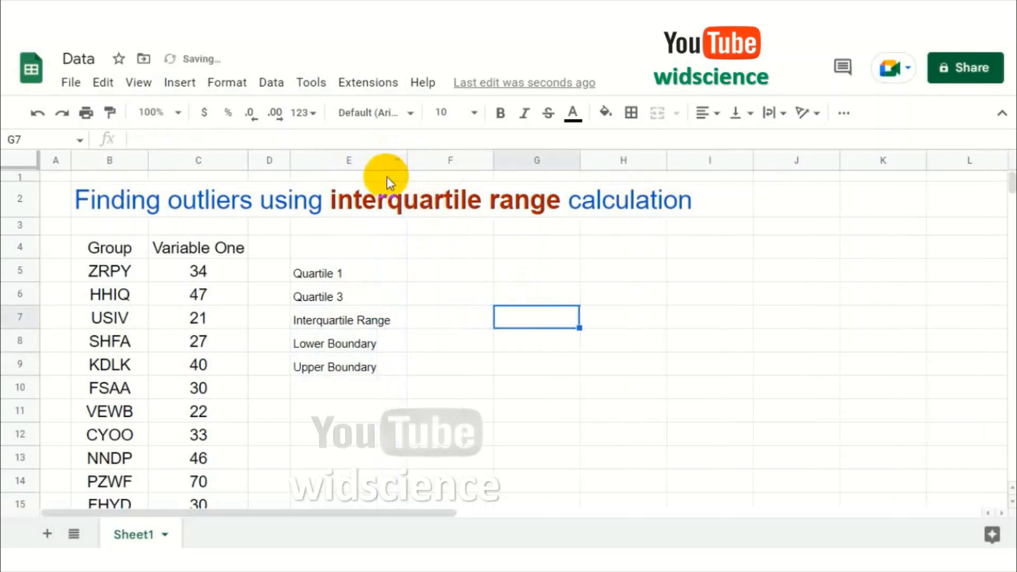
drag(341, 273, 472, 365)
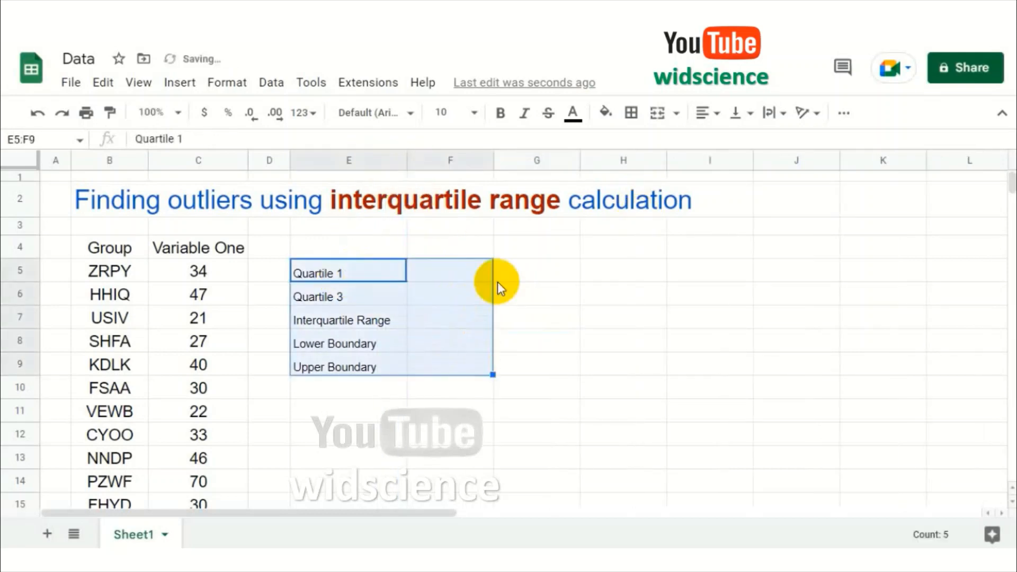
click(474, 112)
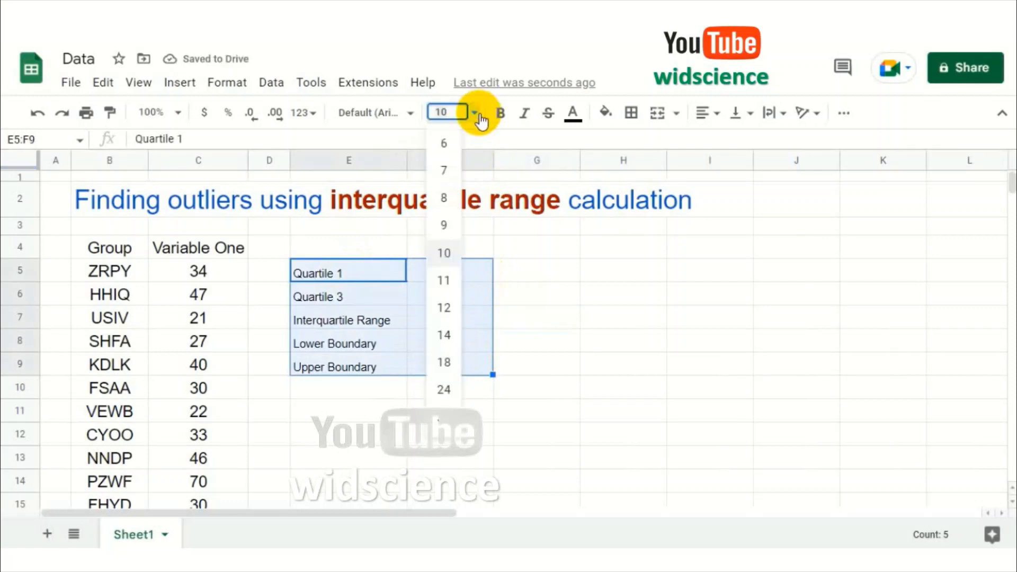
click(449, 362)
click(564, 333)
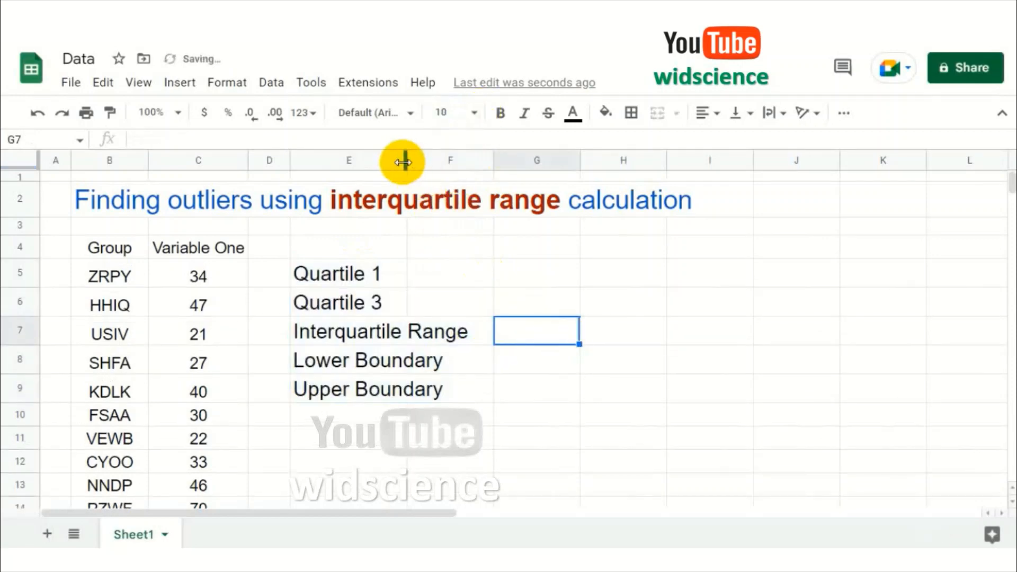
drag(403, 162, 473, 161)
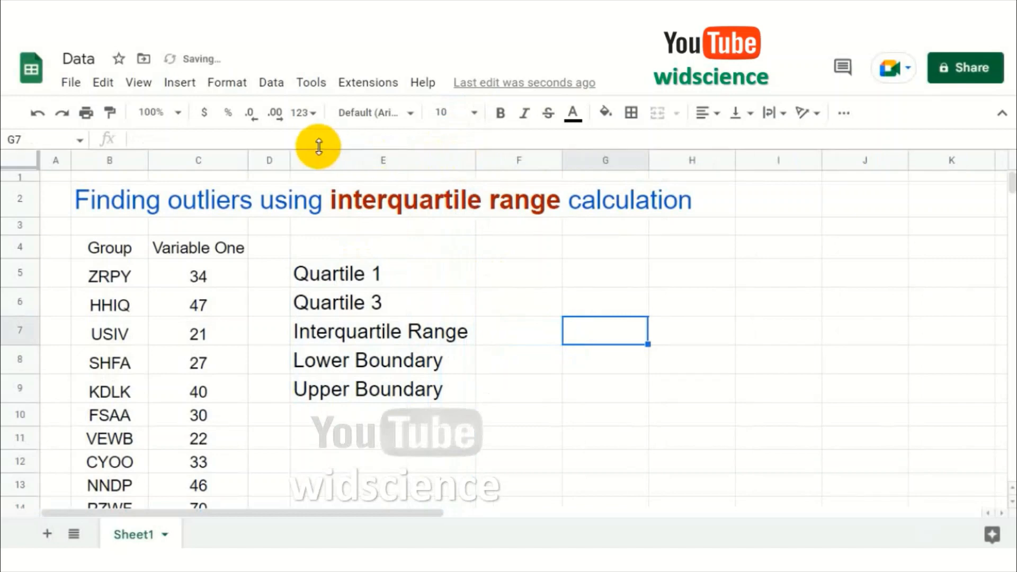
drag(291, 159, 275, 162)
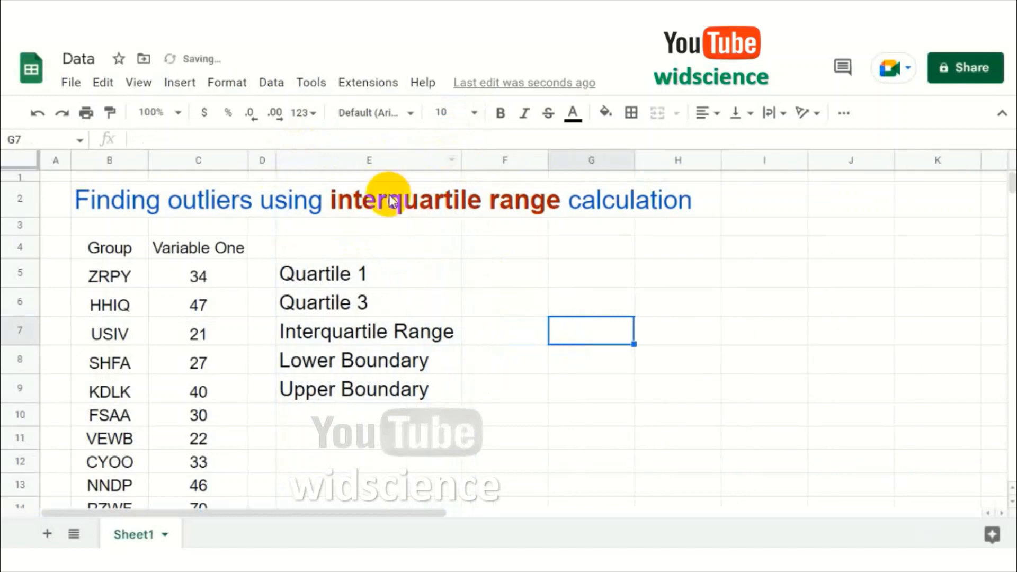
- Start a QUARTILE formula in F5 with the Variable One values C5:C207 as its data range
click(508, 275)
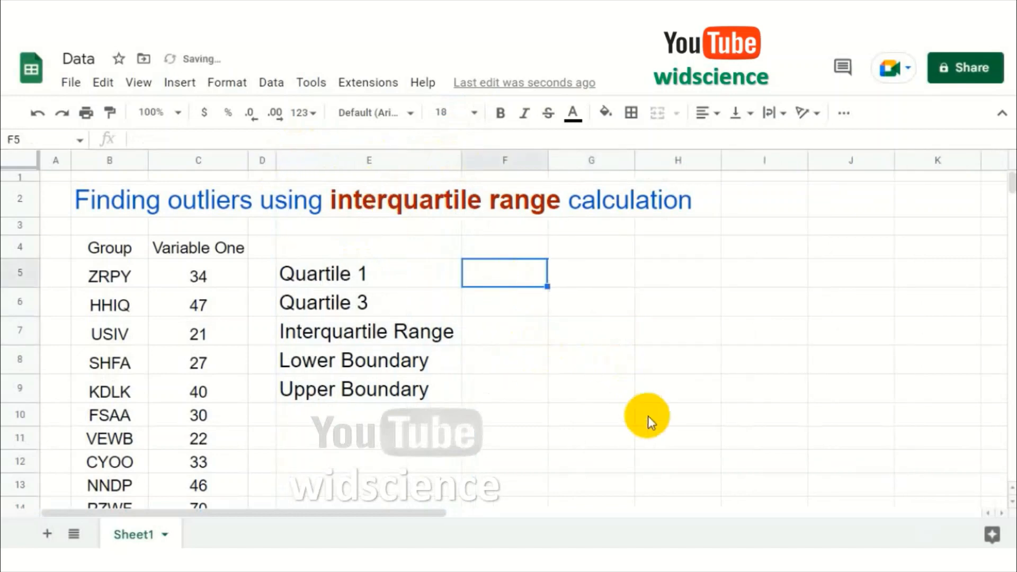
text(=)
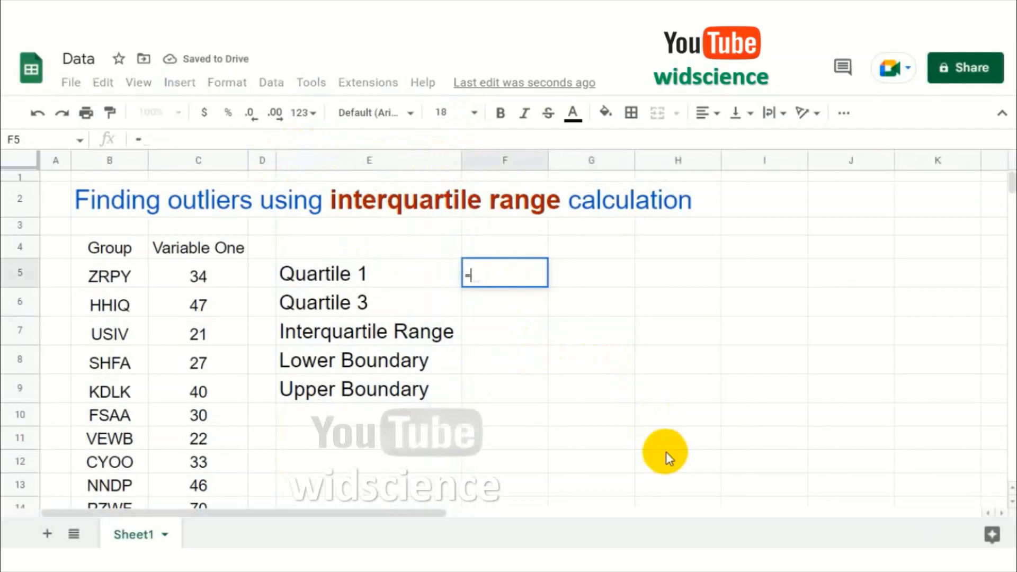
text(qua)
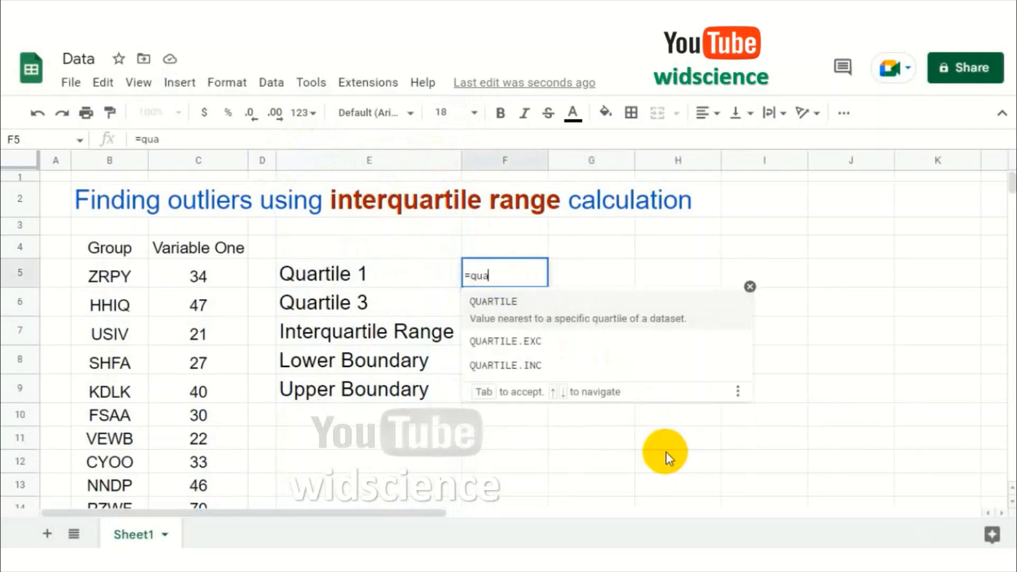
click(503, 306)
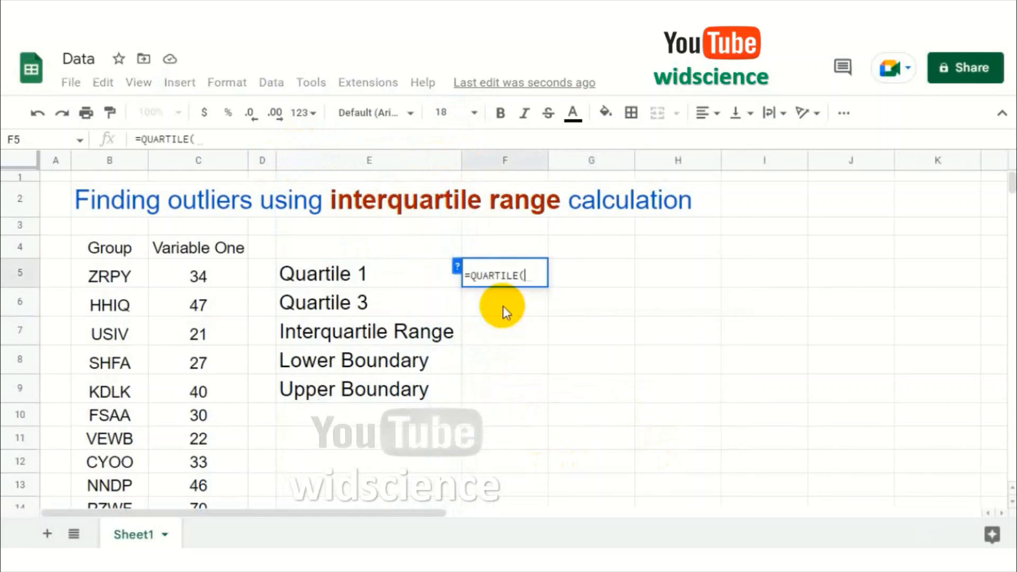
click(197, 276)
key(ctrl+shift+Down)
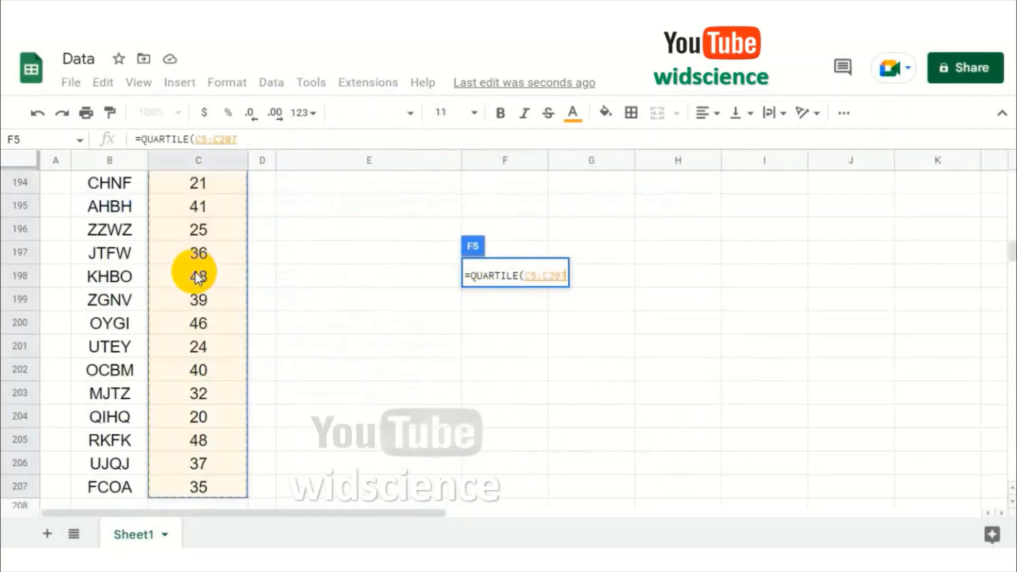
- Make the QUARTILE range absolute ($C$5:$C$207) and complete the formula in F5 with quartile number 1
drag(236, 139, 194, 140)
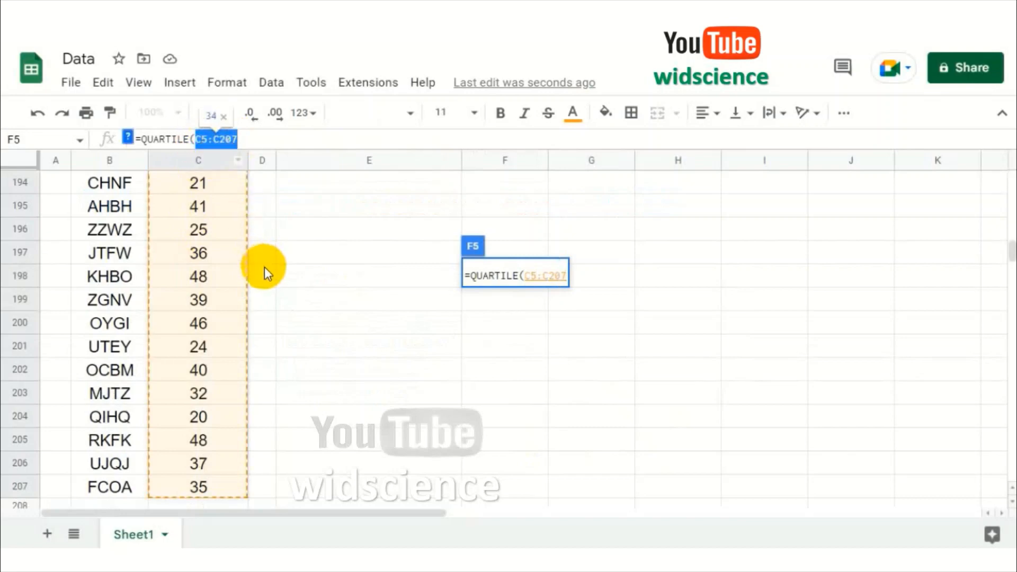
key(F4)
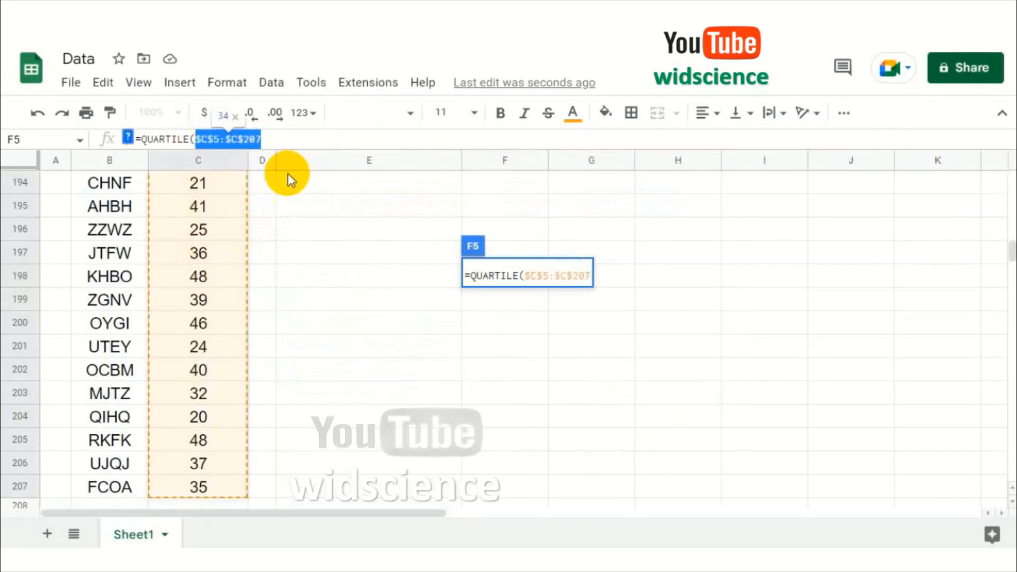
click(301, 144)
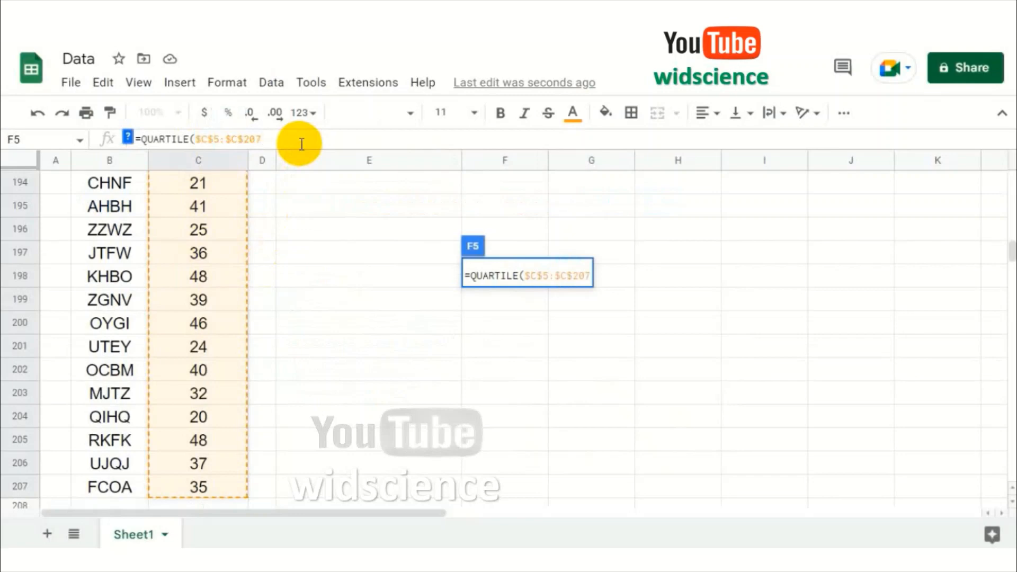
text(,1))
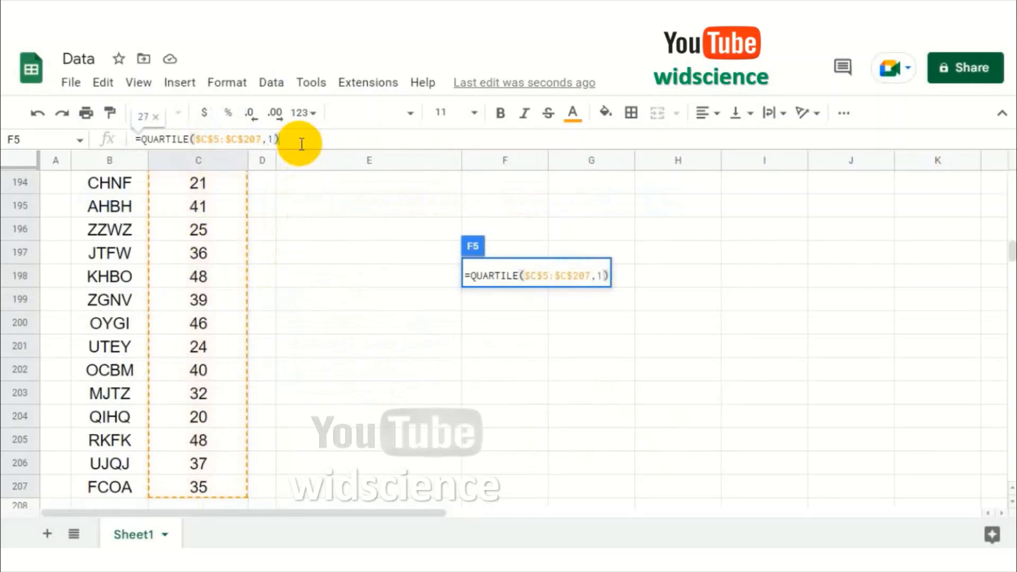
key(Return)
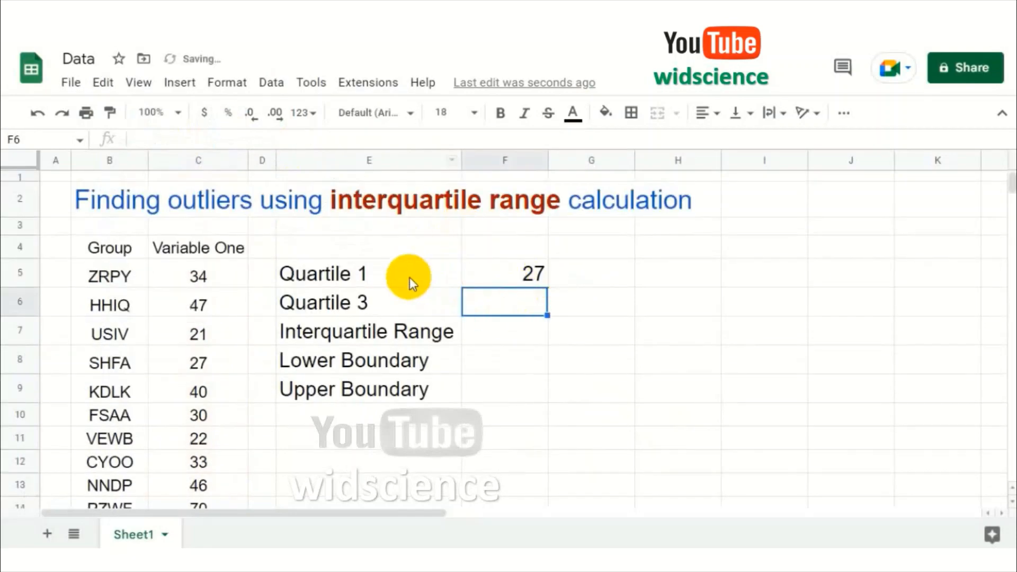
- Fill the Quartile 1 formula from F5 down into F6 and change its quartile number to 3
click(387, 271)
click(510, 275)
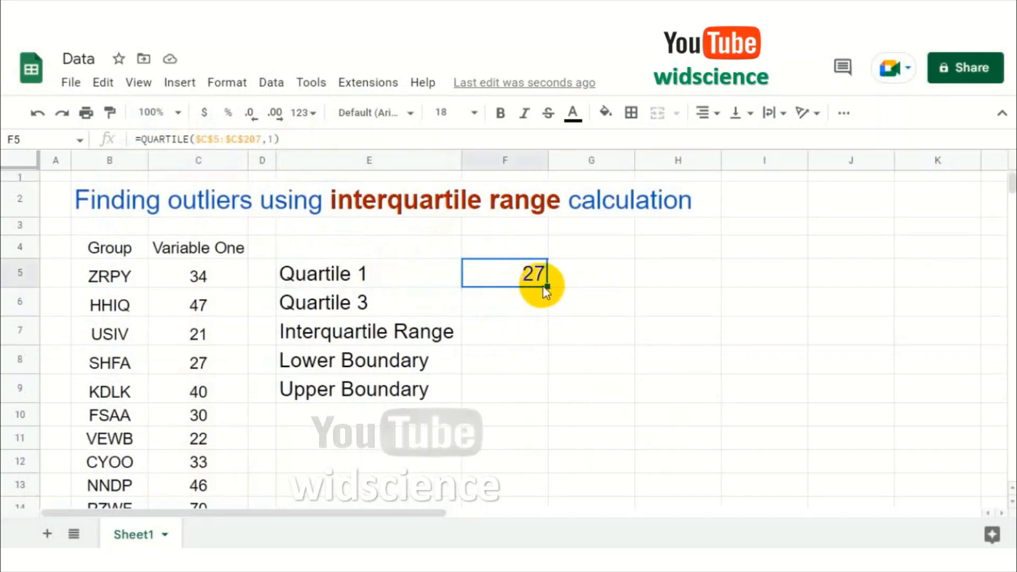
drag(547, 287, 546, 312)
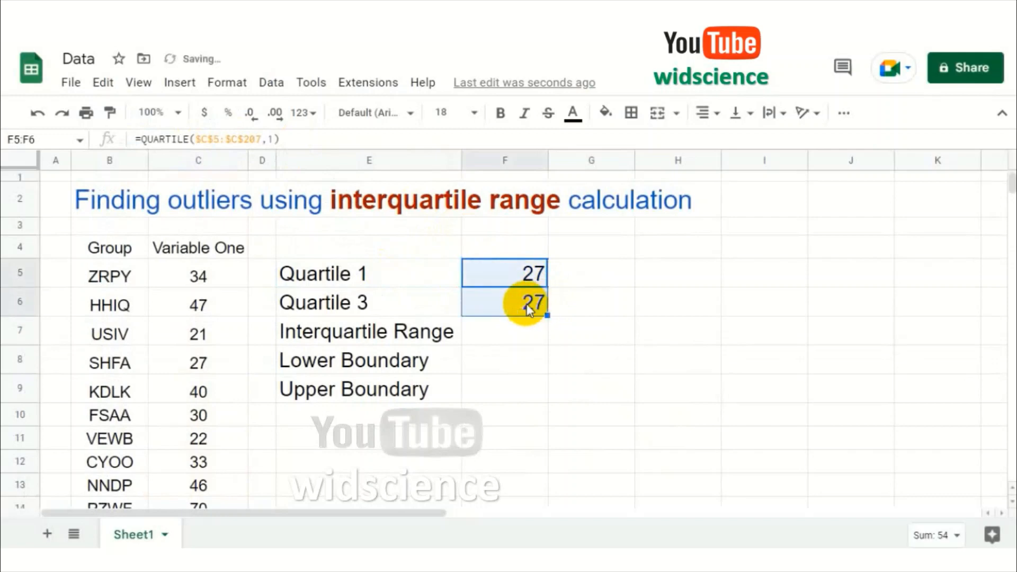
click(528, 310)
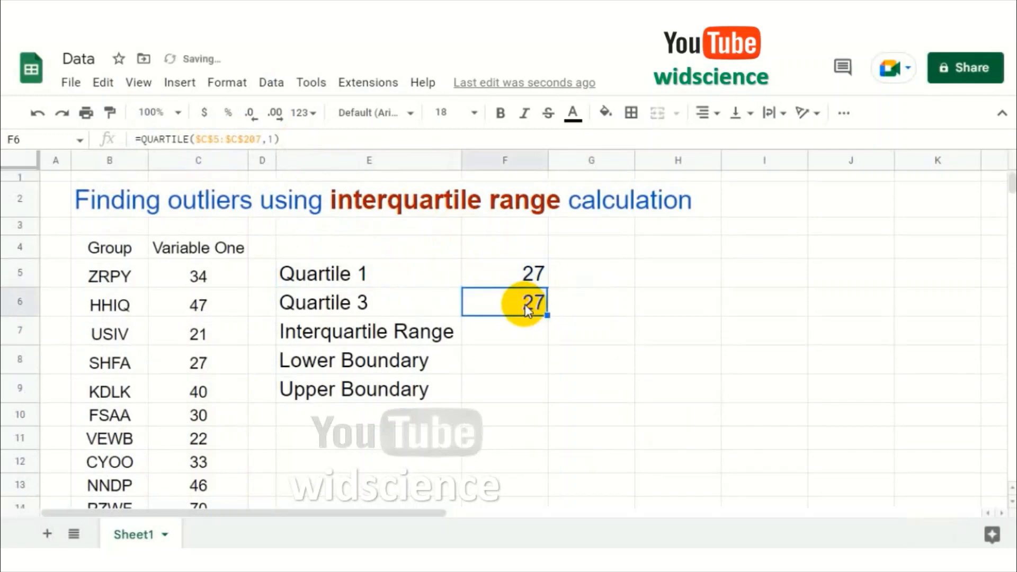
click(273, 140)
key(BackSpace)
text(3)
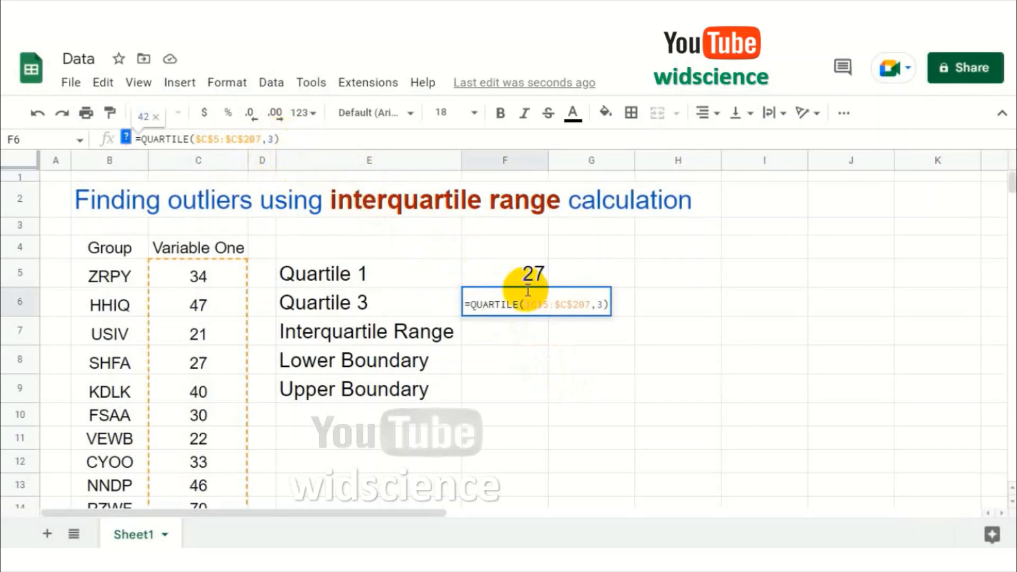
key(Return)
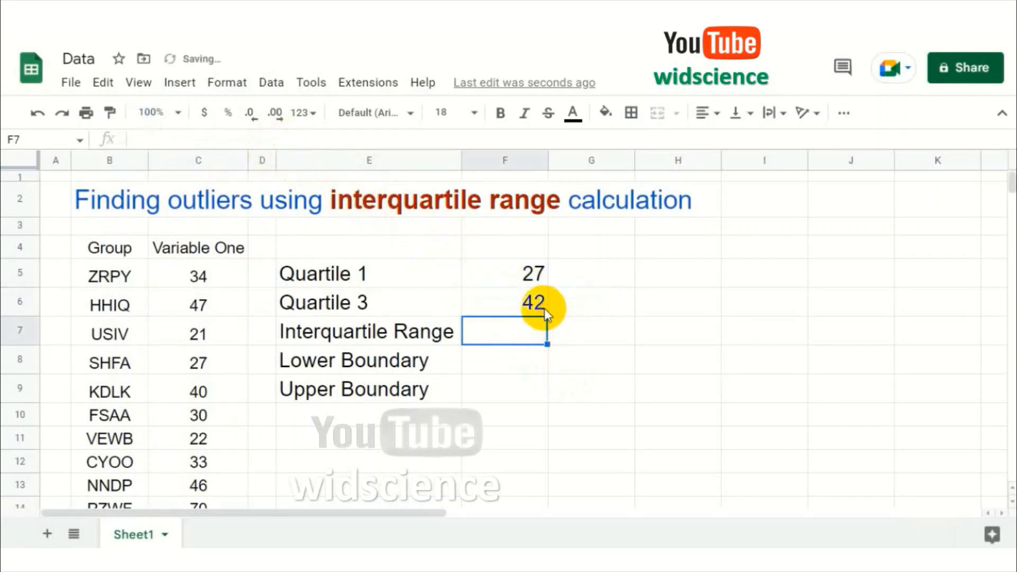
click(544, 308)
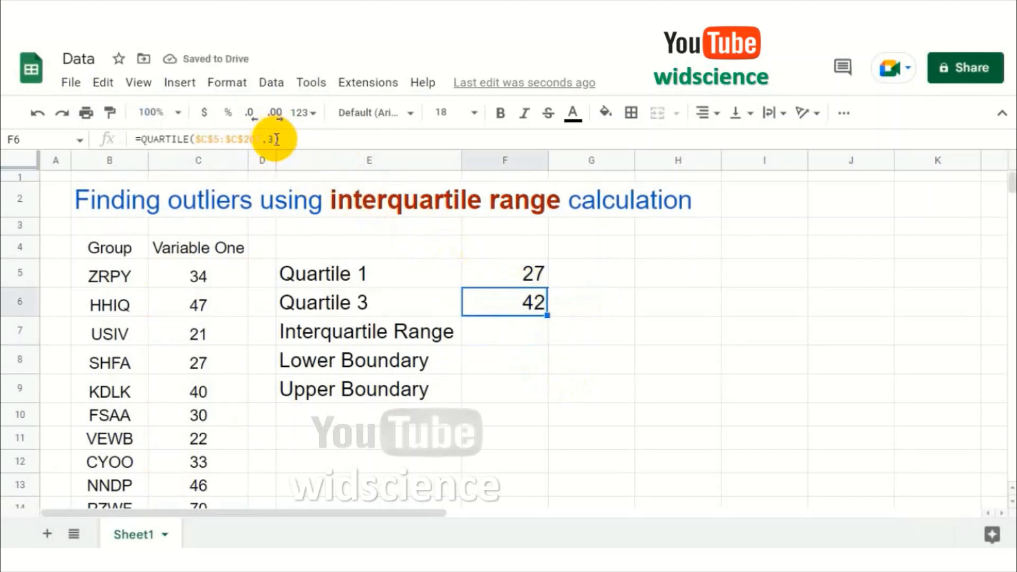
- Calculate the interquartile range in F7 as Quartile 3 minus Quartile 1 with the formula =F6-F5
click(527, 332)
text(=)
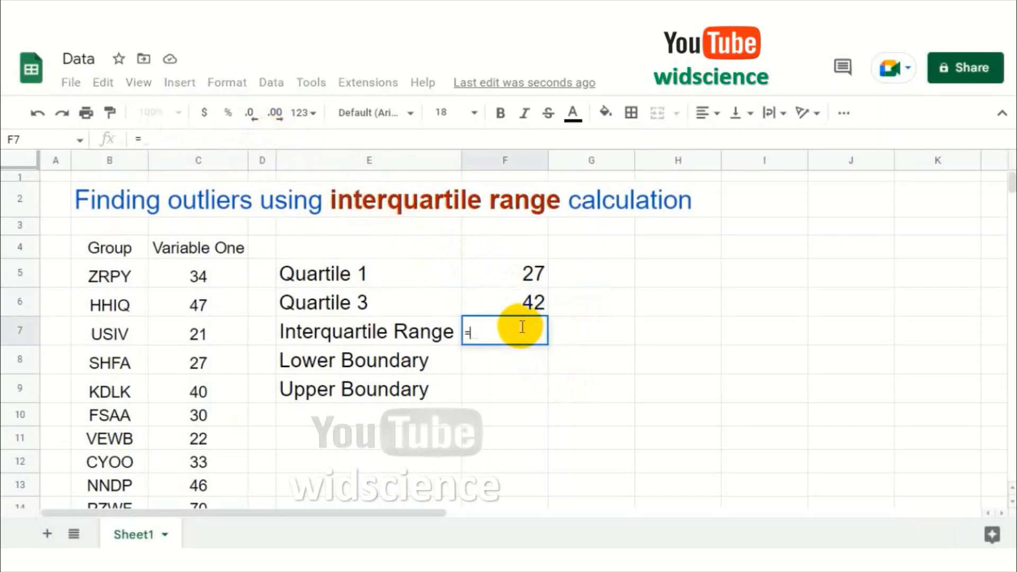
click(528, 310)
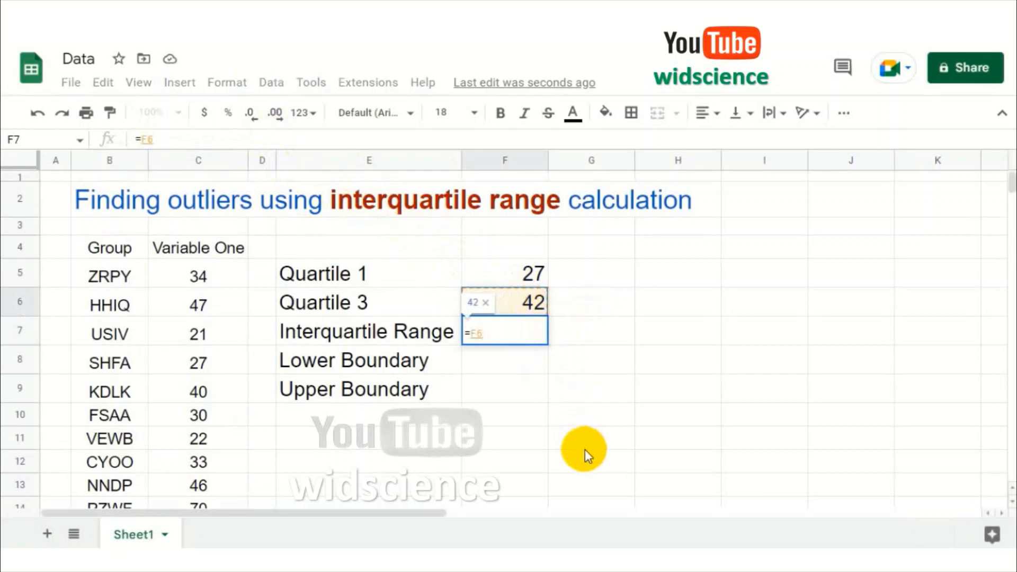
text(-)
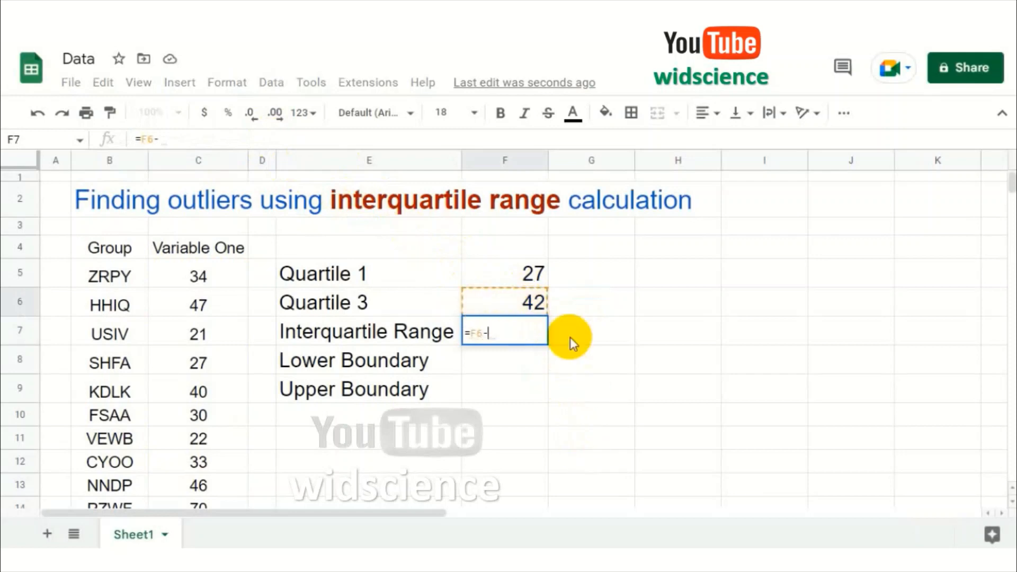
click(529, 275)
key(Return)
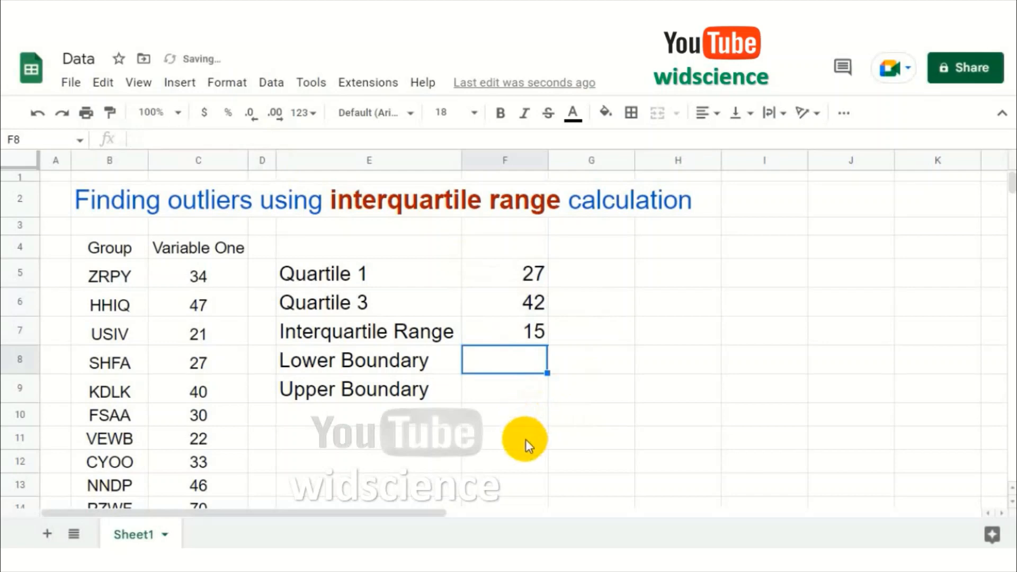
- Calculate the lower boundary in F8 with =F5-(1.5*F7) and dismiss the autofill suggestion for F9
text(=)
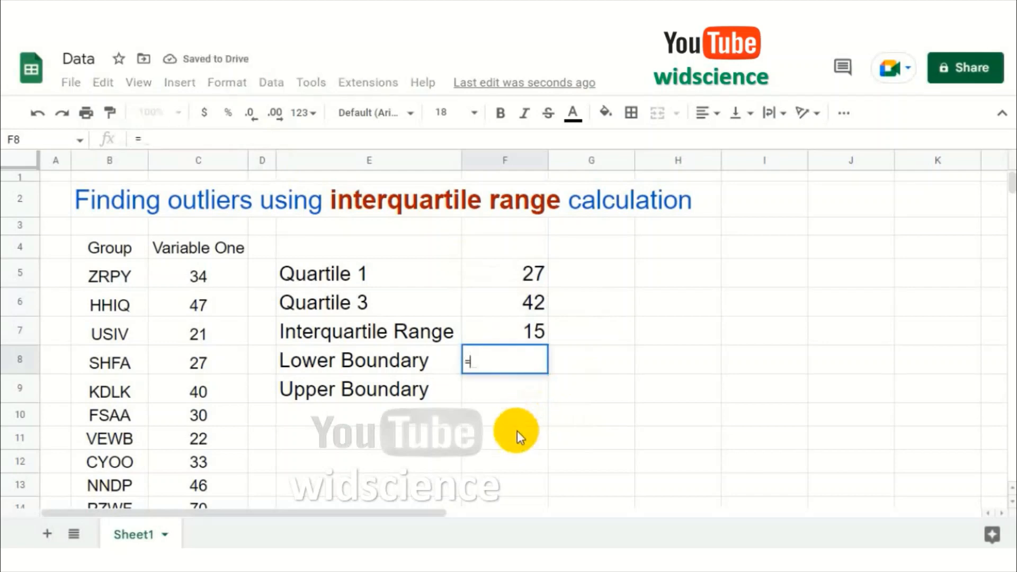
click(522, 278)
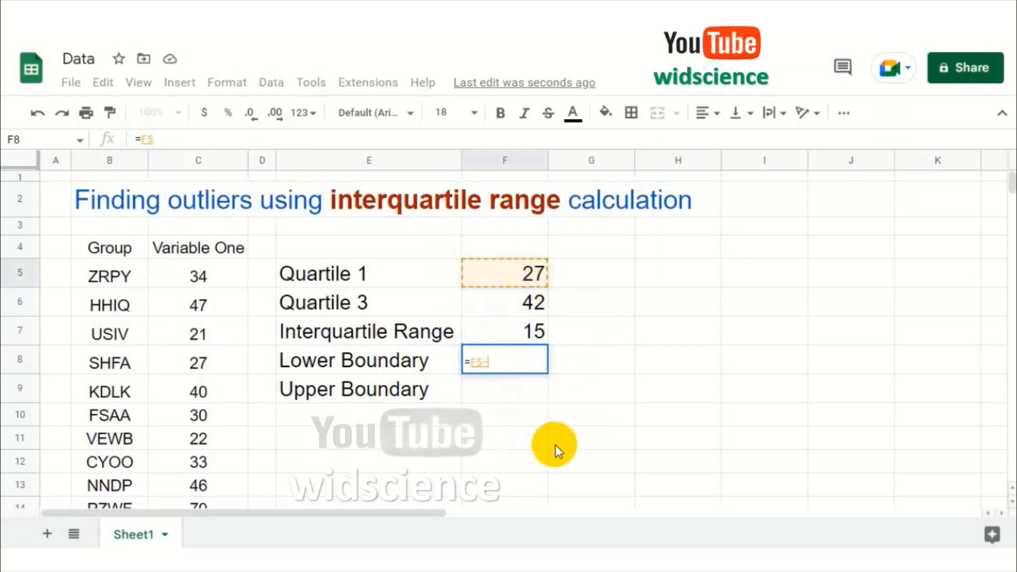
text(-(1.5*)
click(506, 330)
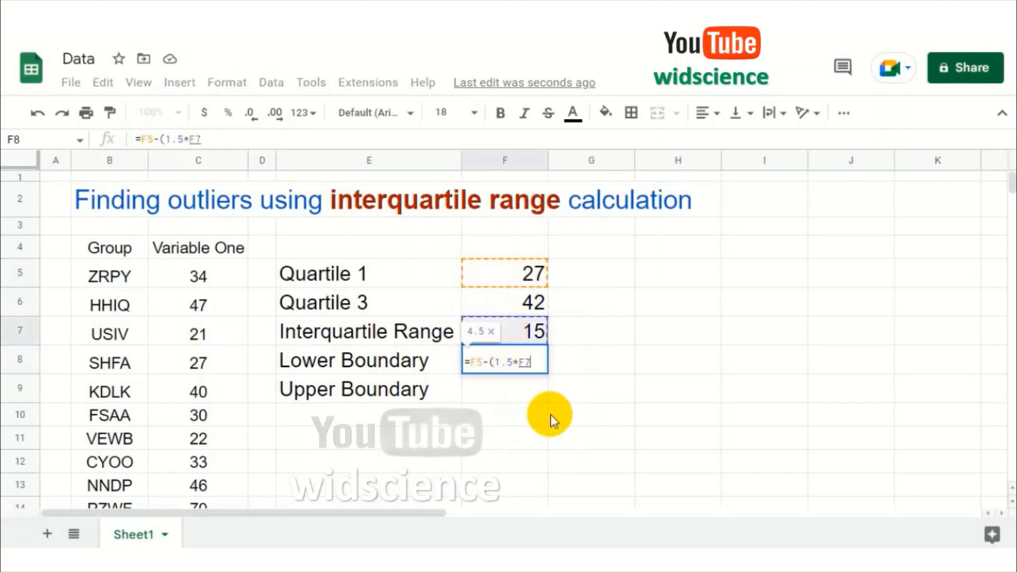
text())
key(Return)
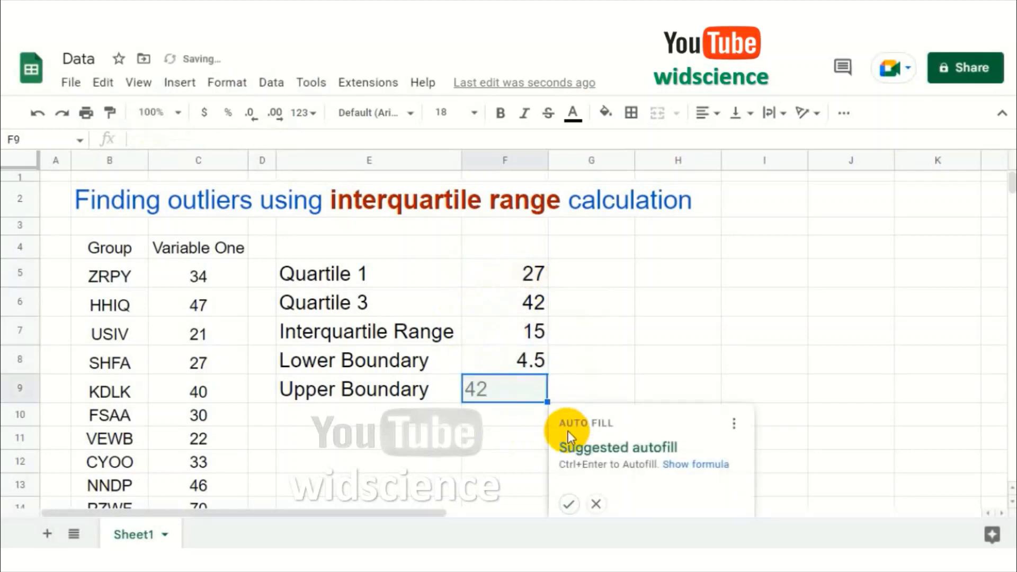
click(596, 503)
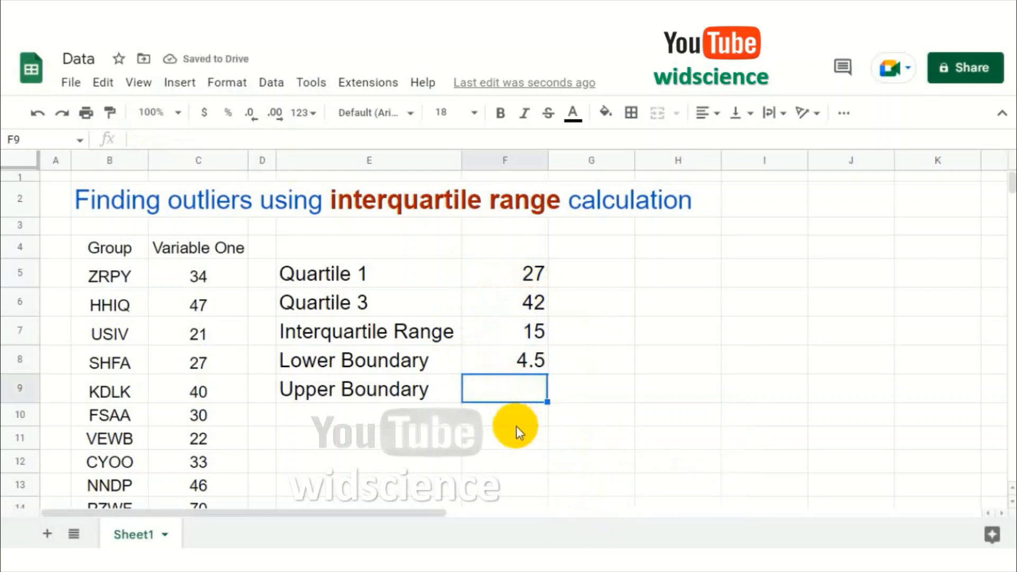
- Calculate the upper boundary in F9 with the formula =F6+(1.5*F7)
text(=)
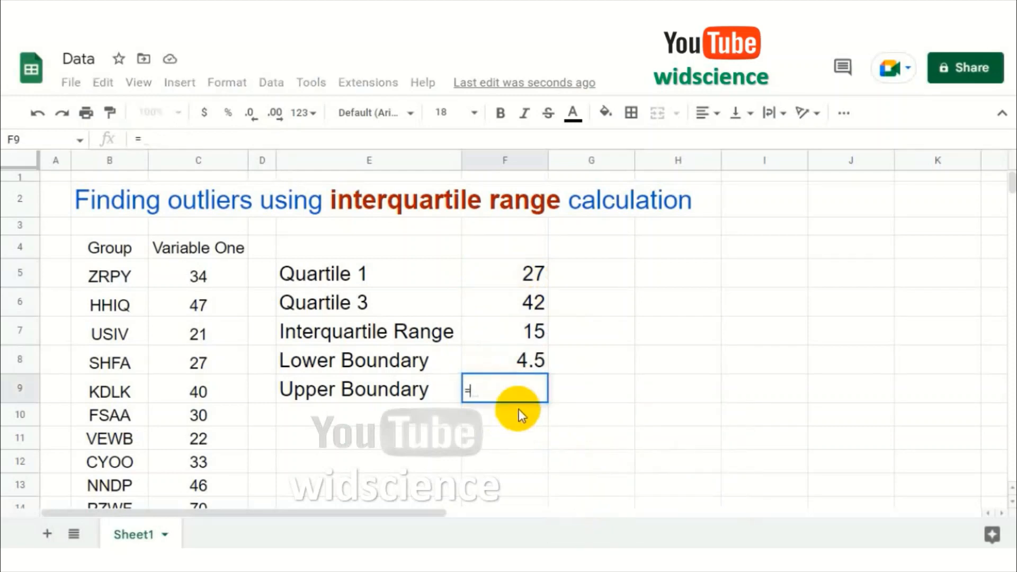
click(514, 303)
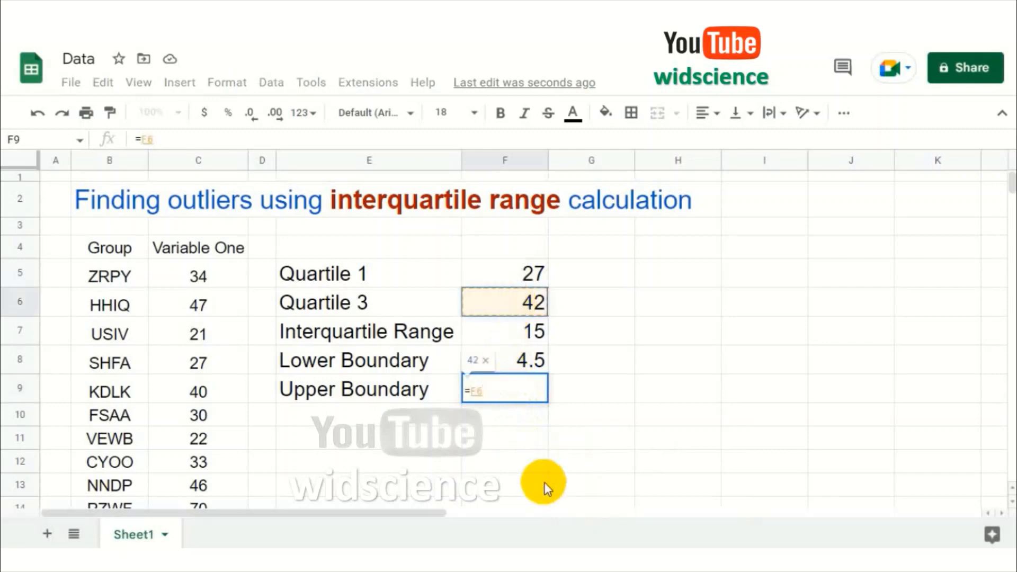
text(+(1)
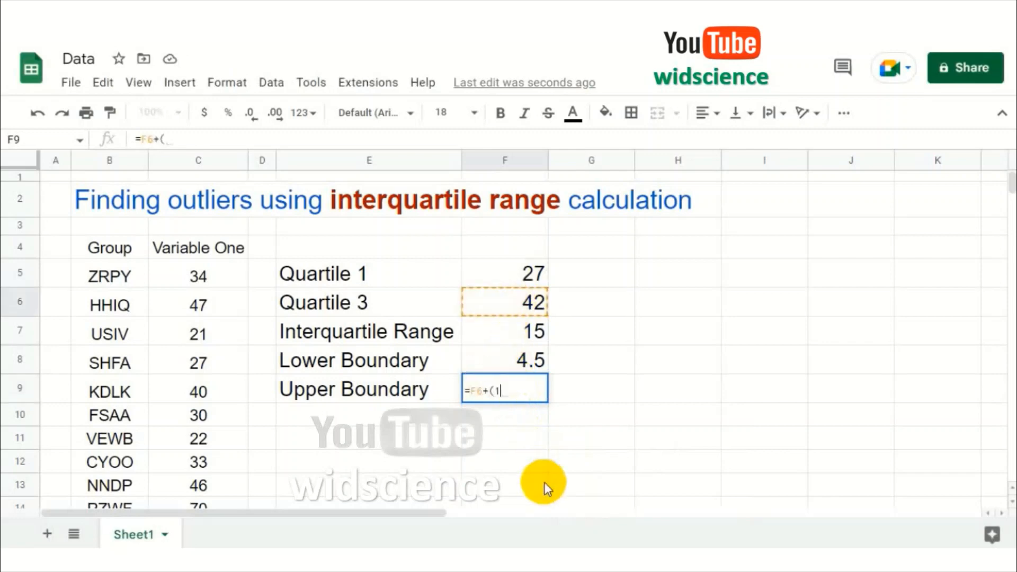
text(.5*)
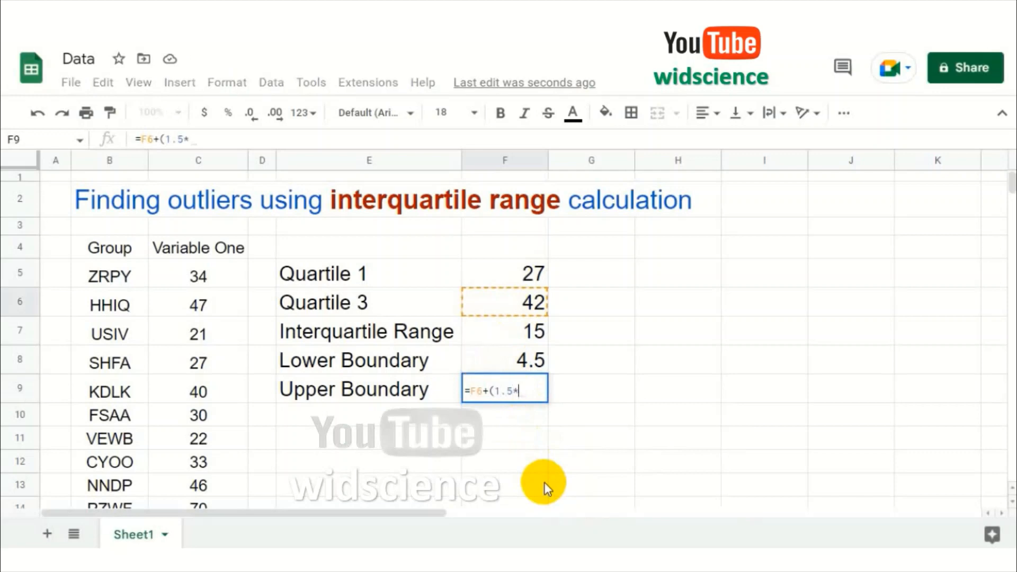
click(517, 333)
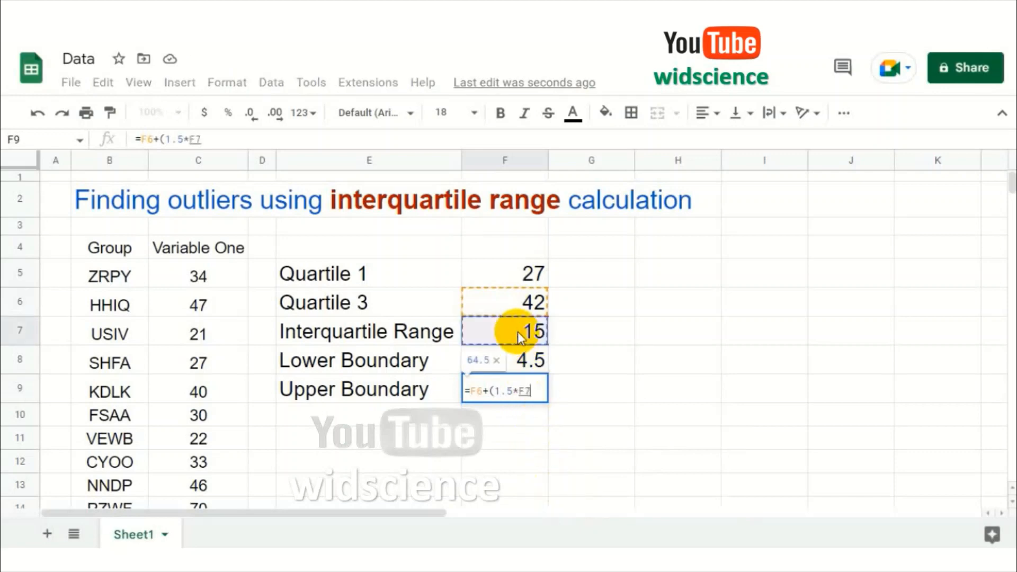
text())
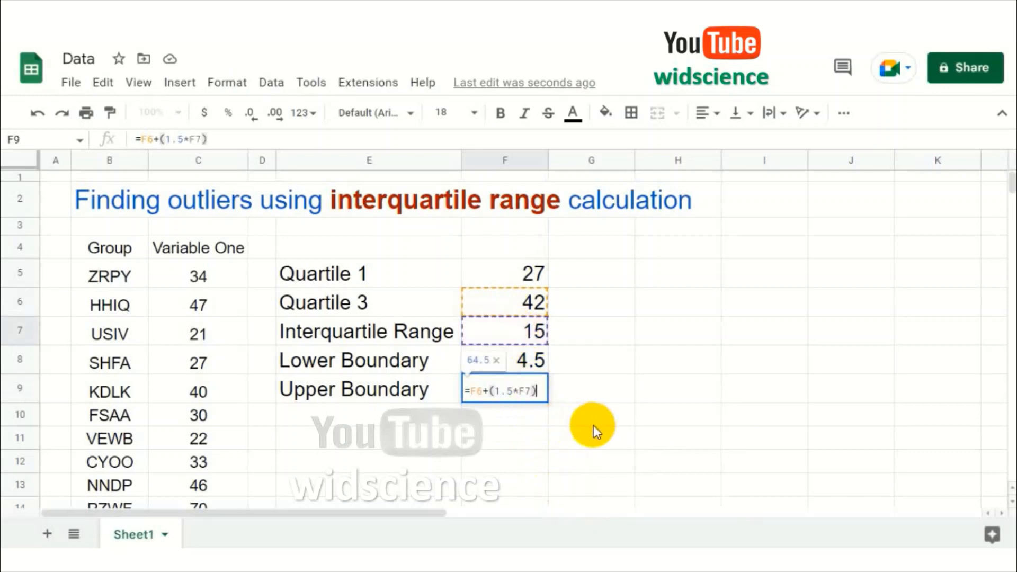
key(Return)
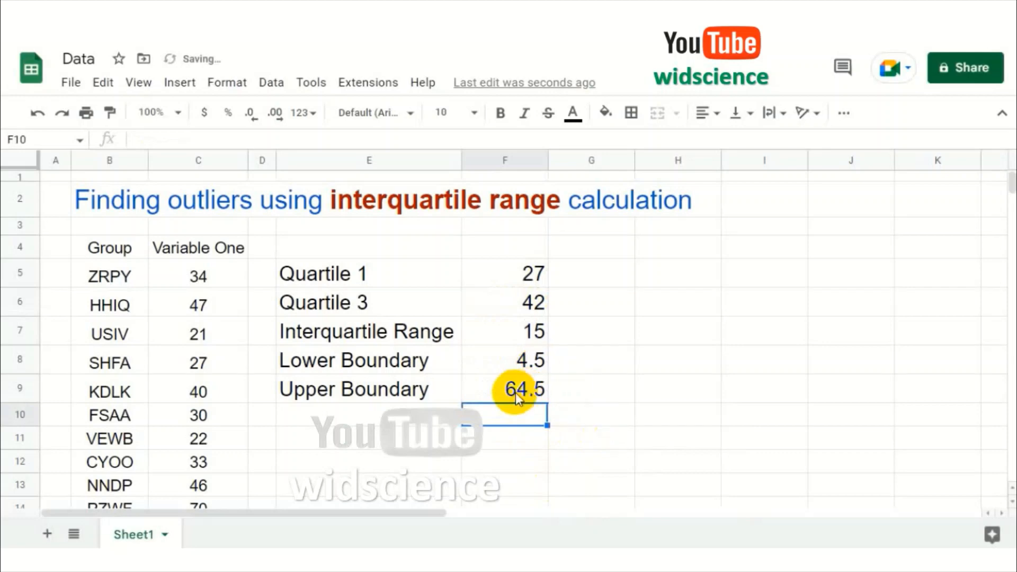
- Enter the heading "The outliers Data" in cell H4
click(662, 245)
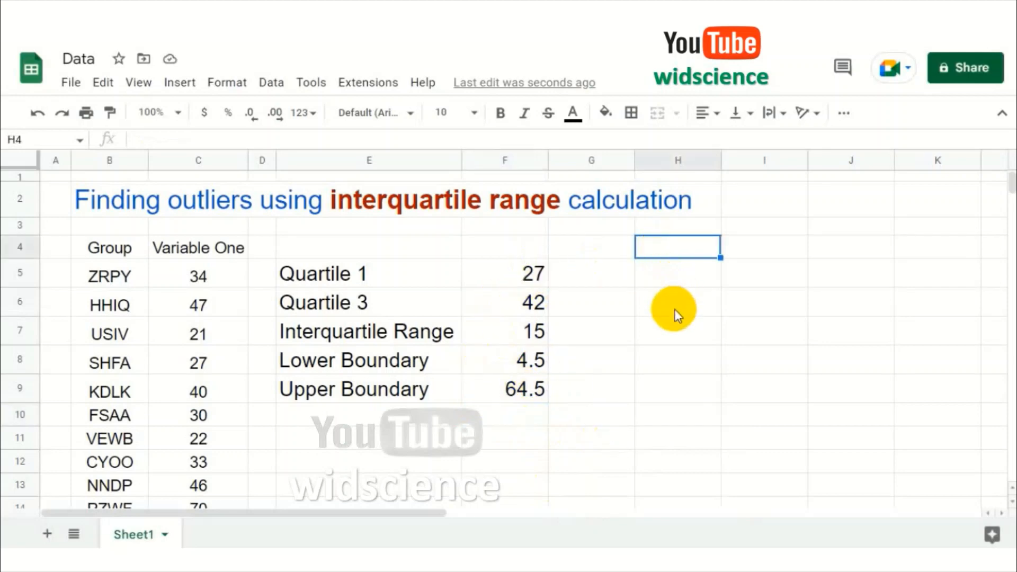
text(The )
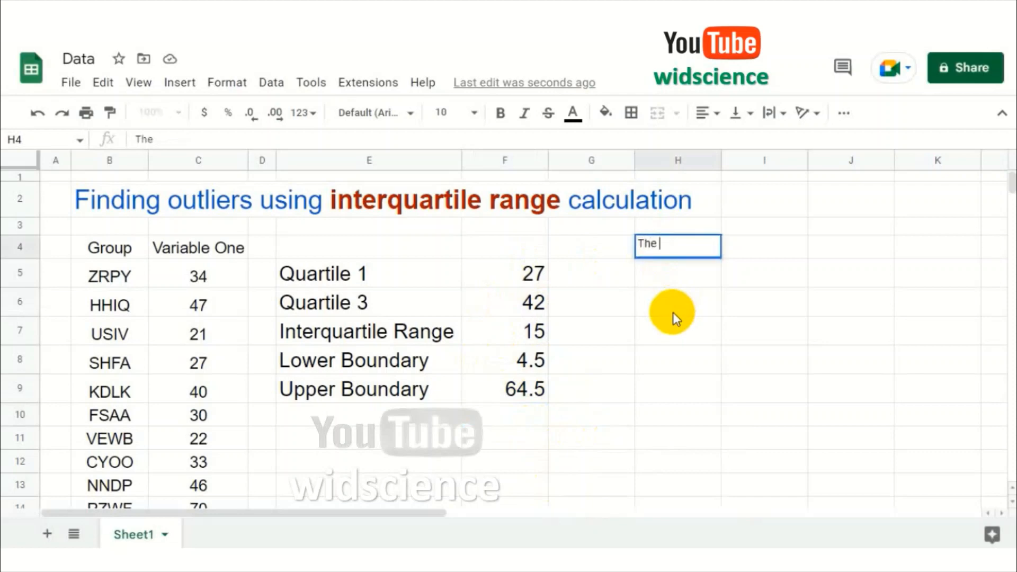
text(outliers )
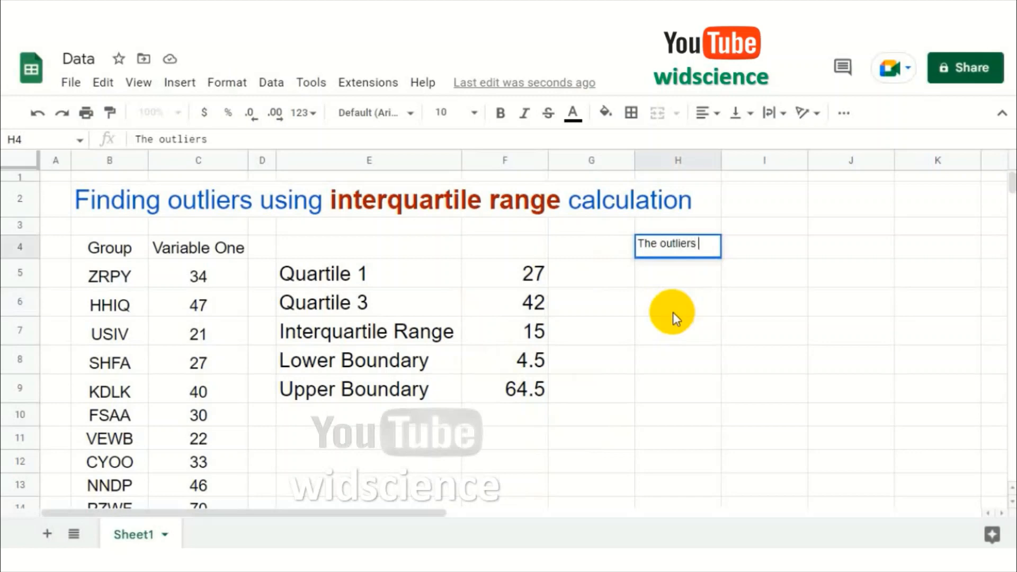
text(Data)
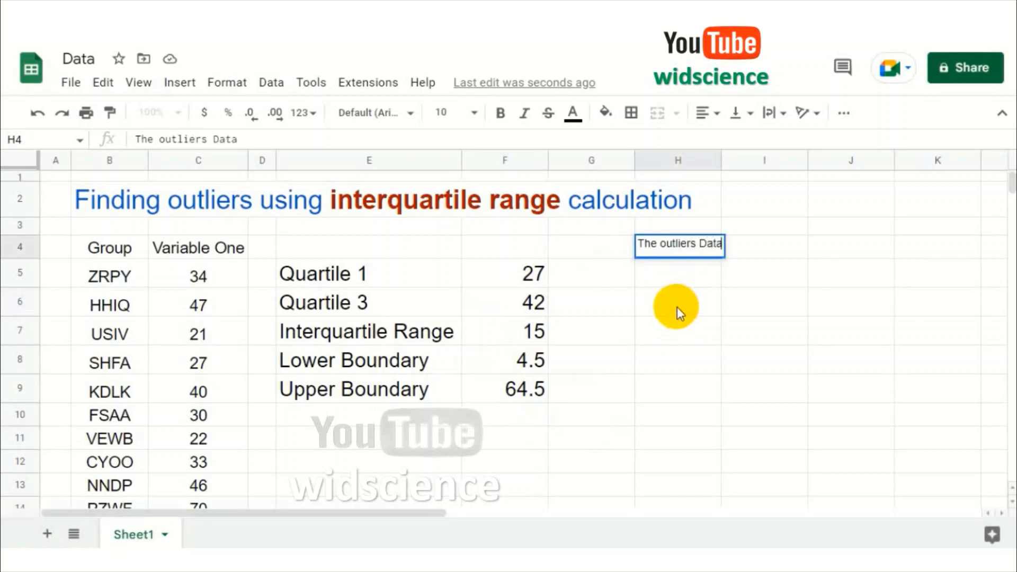
click(677, 307)
- Set the font size of the heading in H4 to 14
click(688, 249)
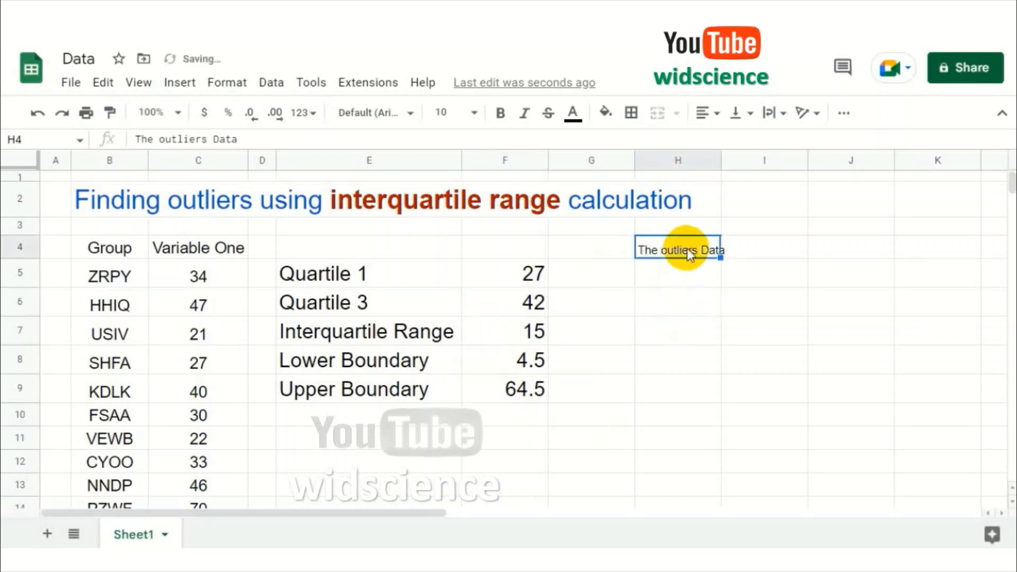
click(473, 118)
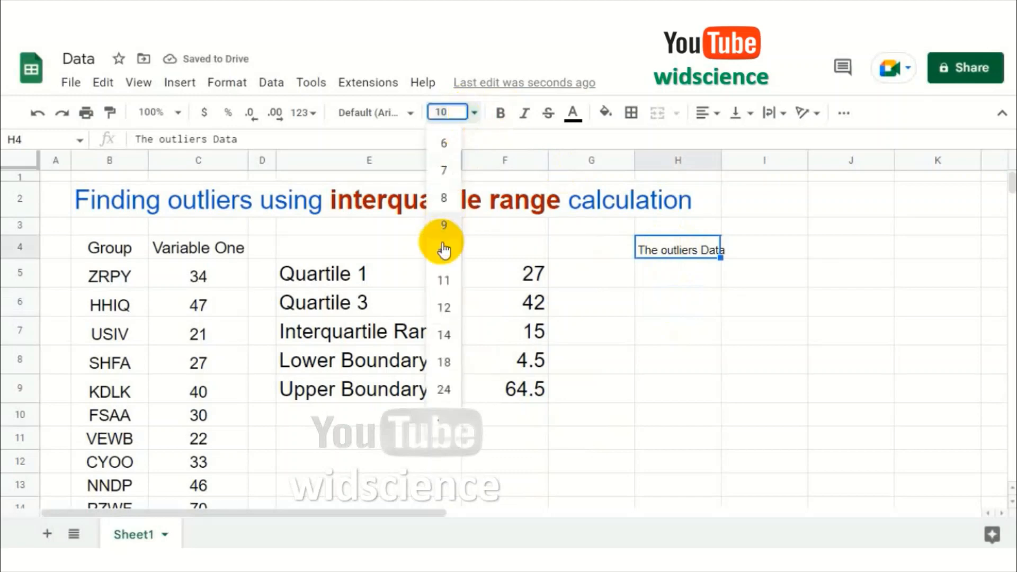
click(450, 332)
click(725, 291)
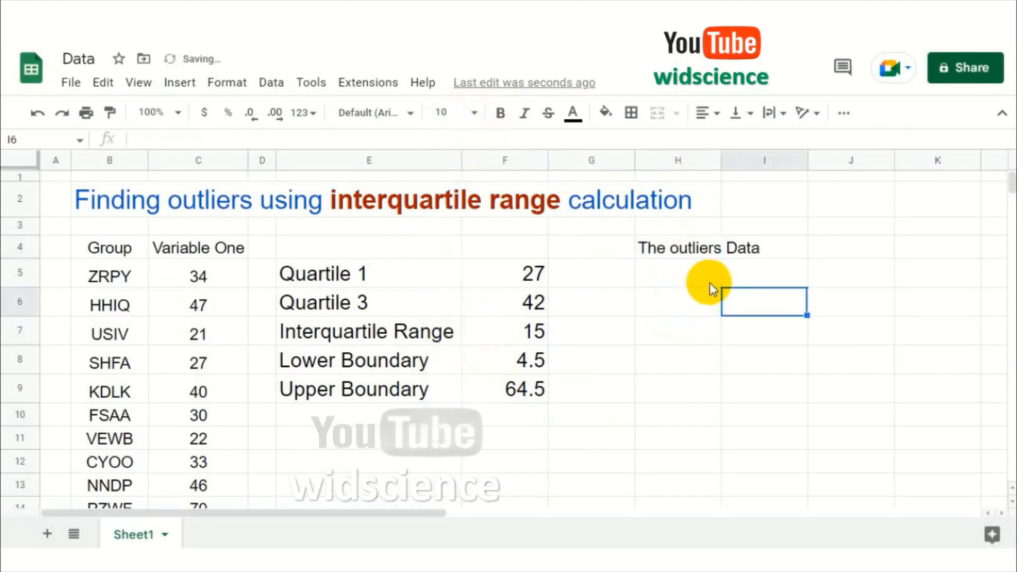
click(679, 301)
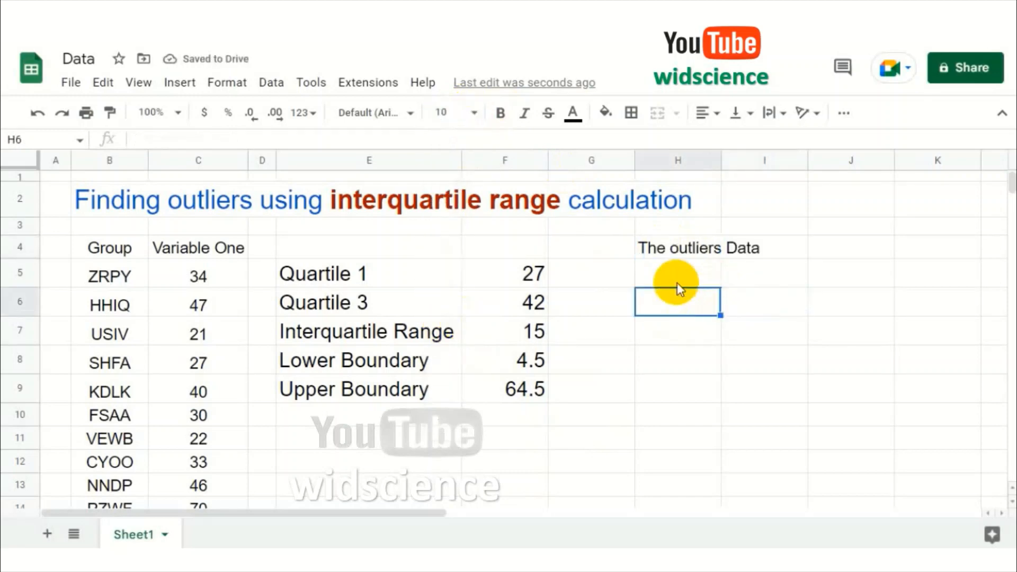
- Narrow column G and begin a QUERY formula in H6 with the open-ended data range {B4:C}
drag(632, 162, 520, 161)
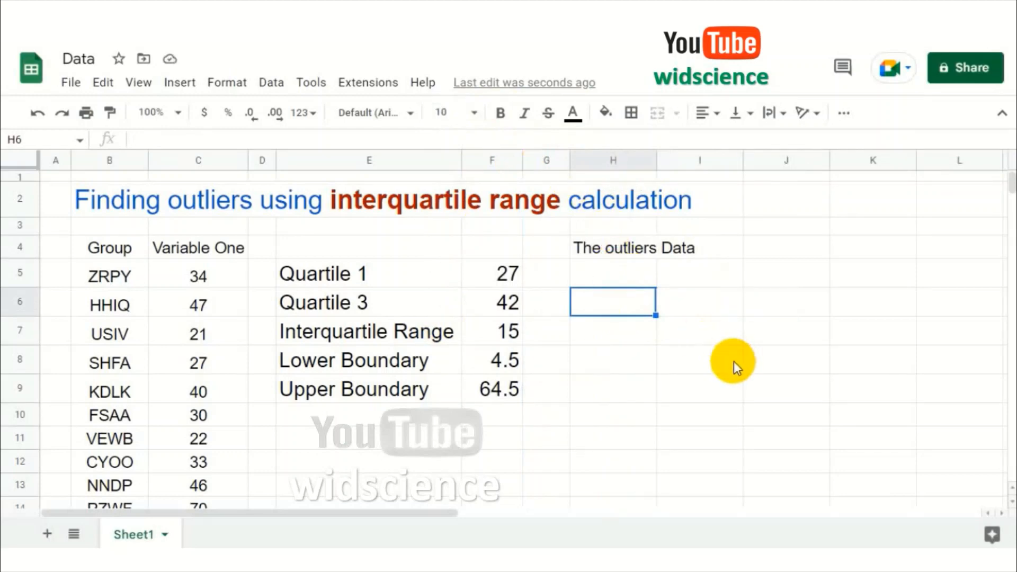
text(=q)
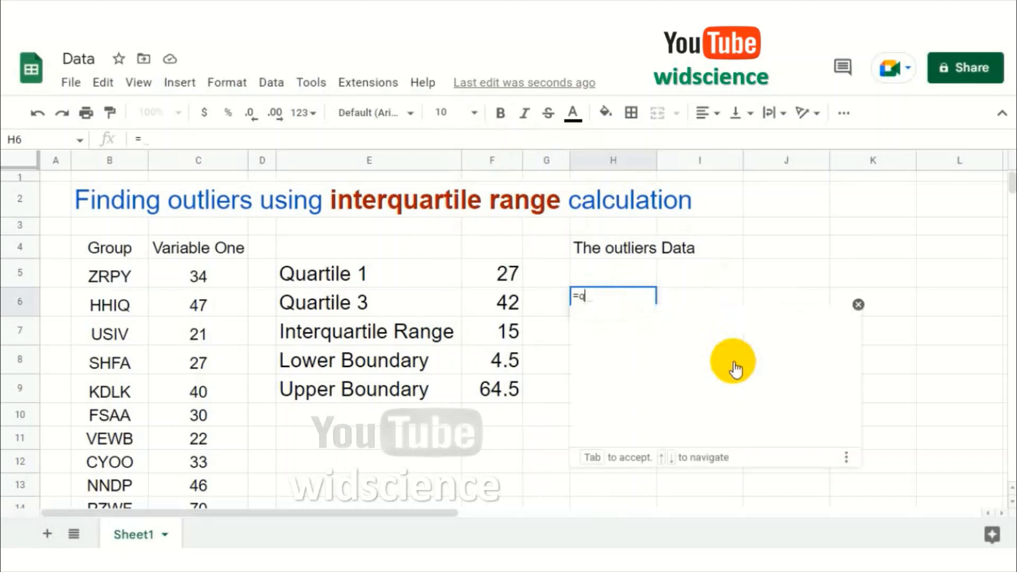
text(uery()
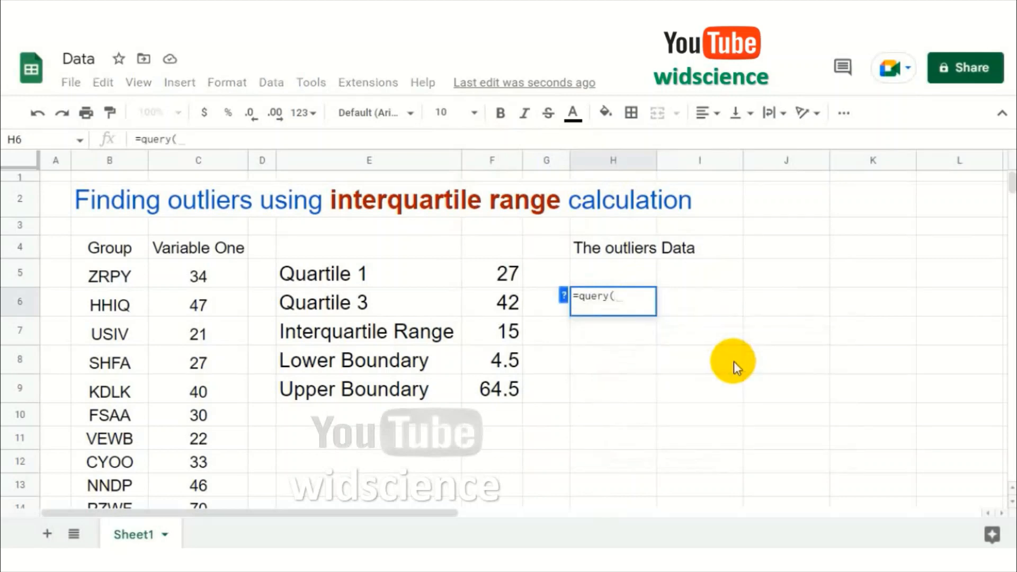
text({)
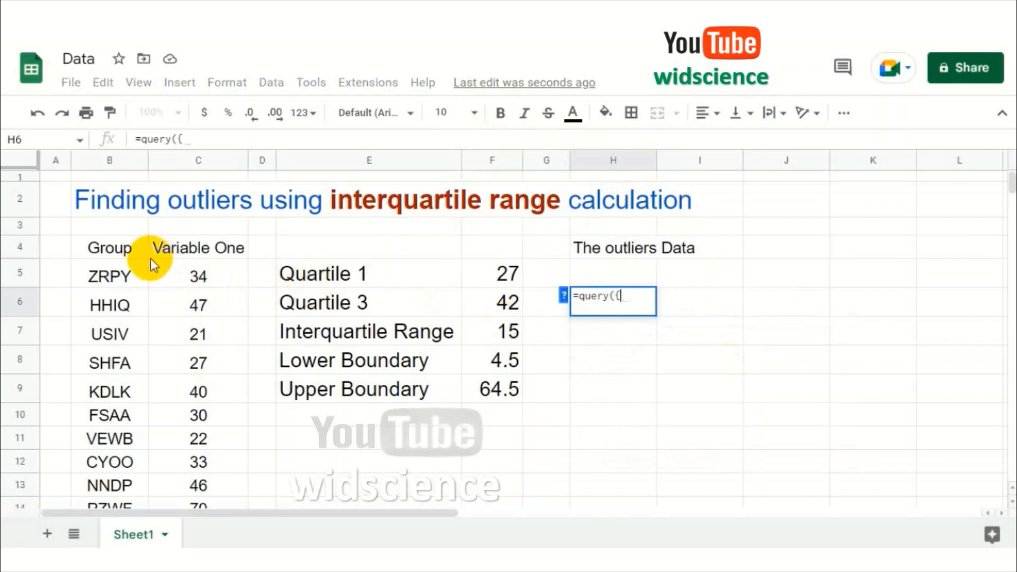
drag(127, 247, 168, 249)
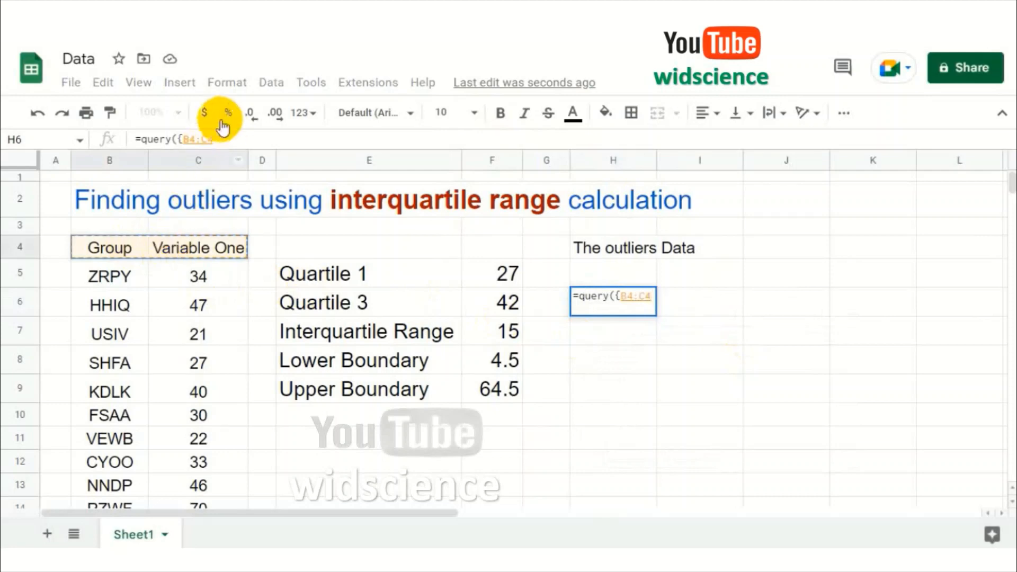
click(227, 140)
key(BackSpace)
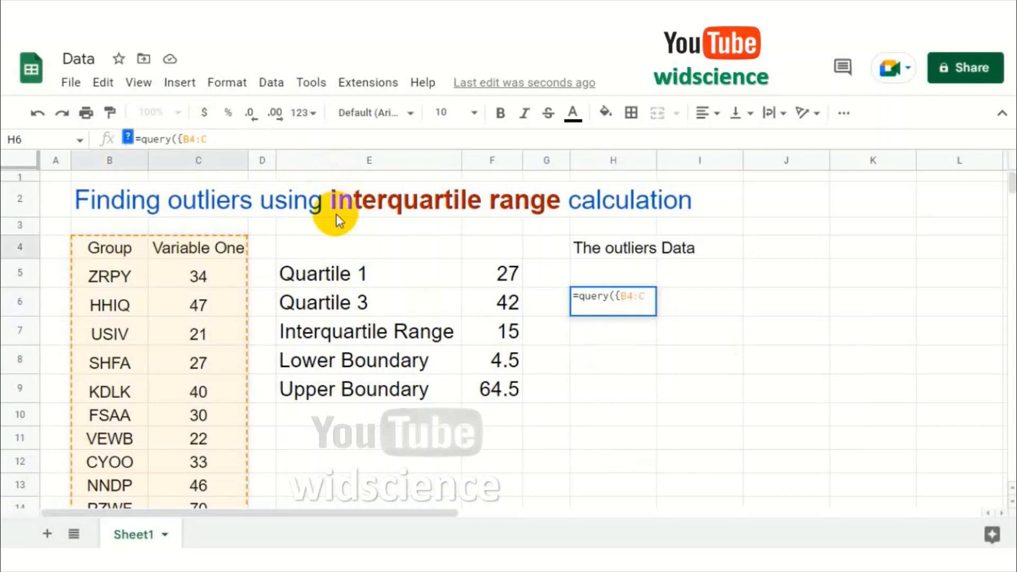
text(},)
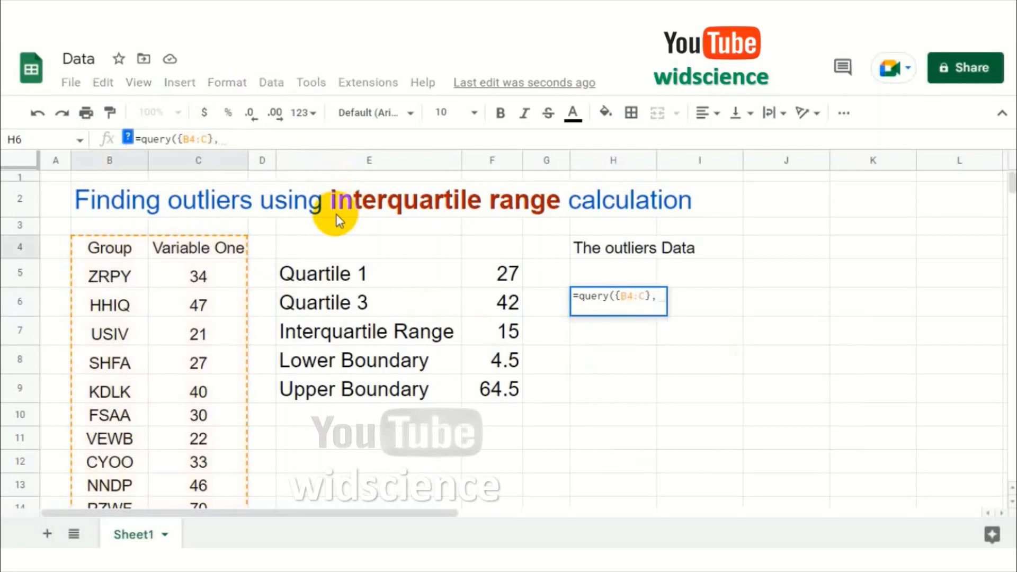
- Add the condition "where Col1 is not null and" to the QUERY formula in H6
text("where )
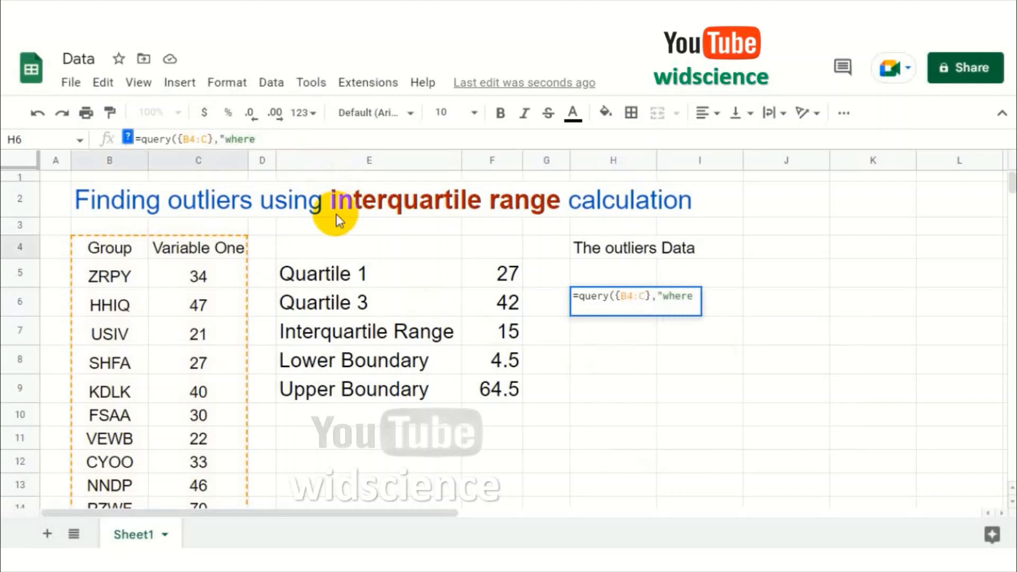
text(Col1)
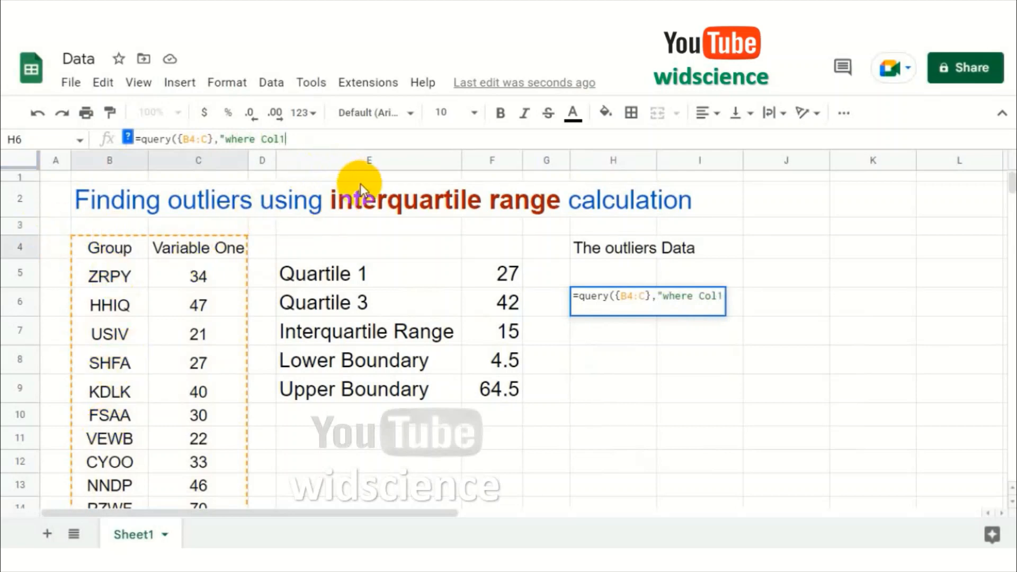
text(is no)
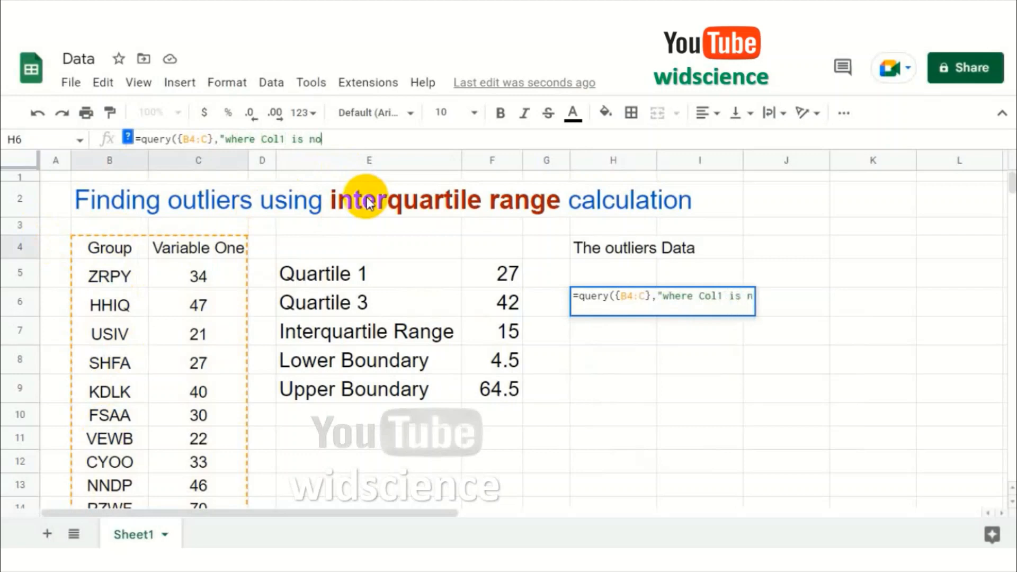
text(t null)
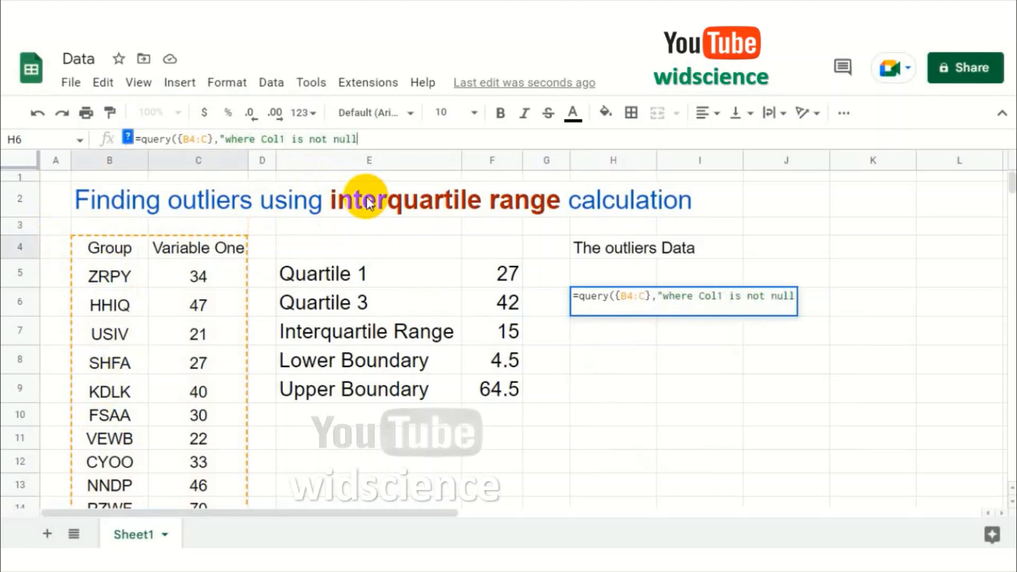
text( and )
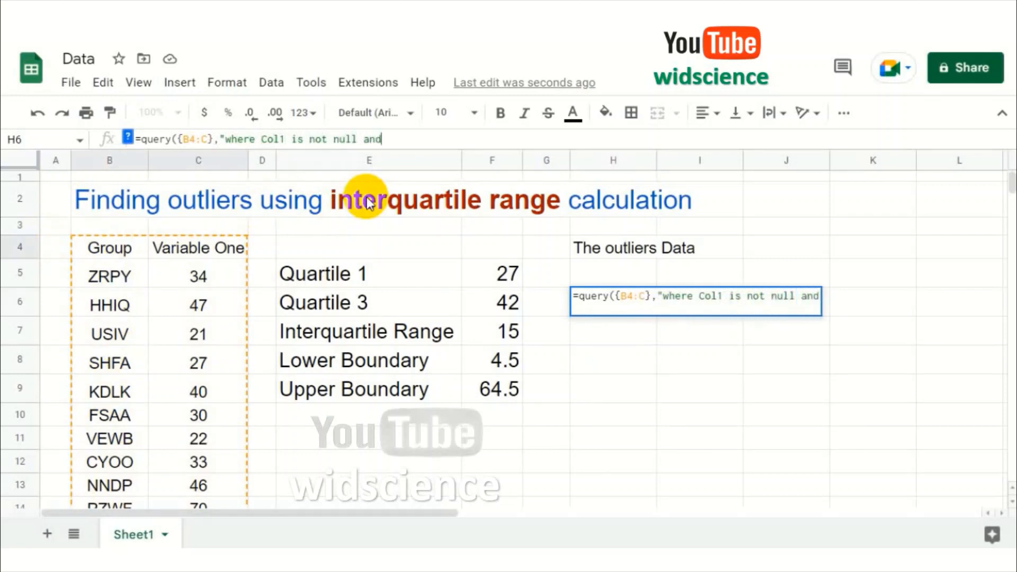
- Open a bracketed condition in the query for Col2 values below the lower boundary, (Col2 <"&F8&"
text(()
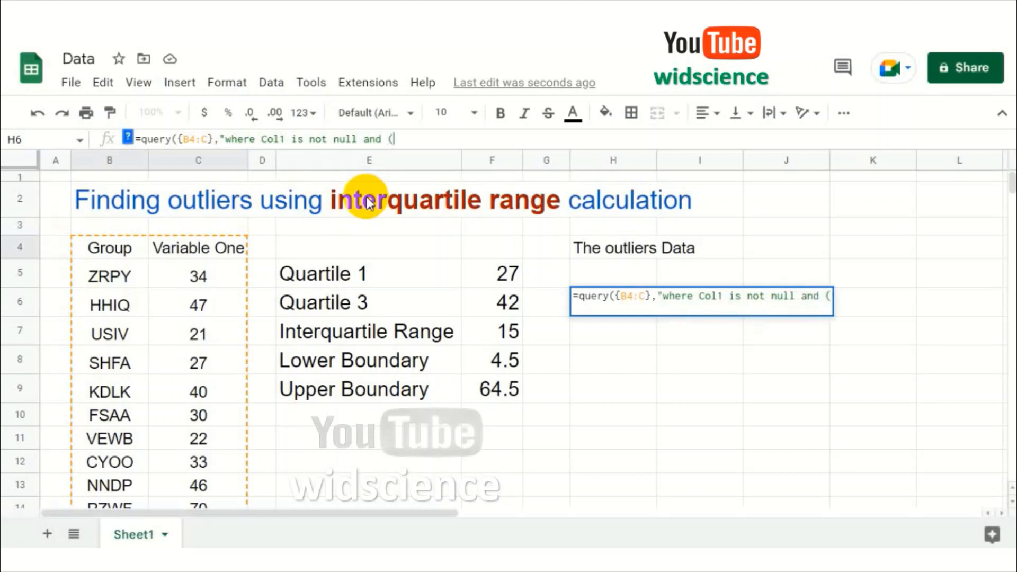
text(Col2)
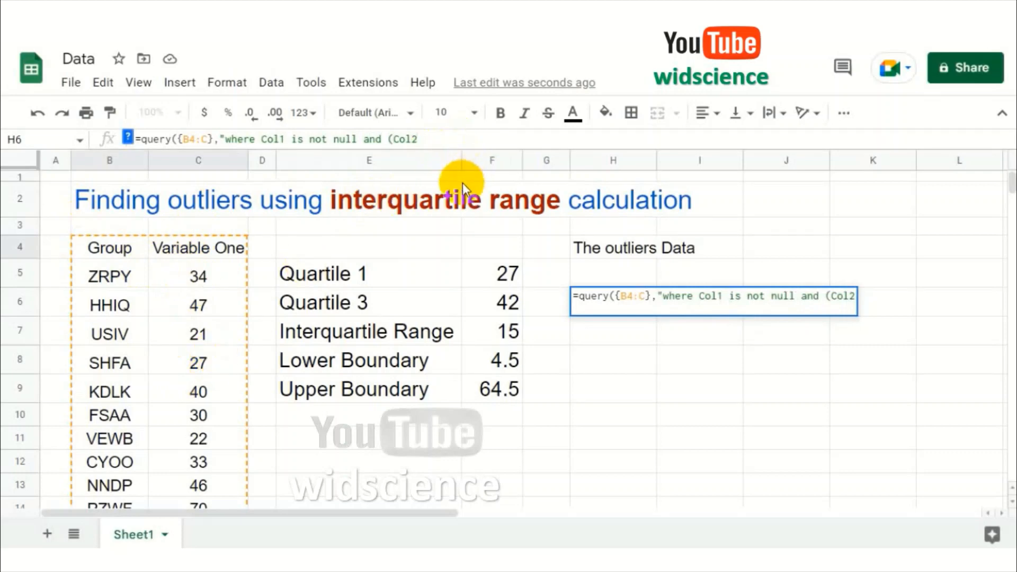
text(<)
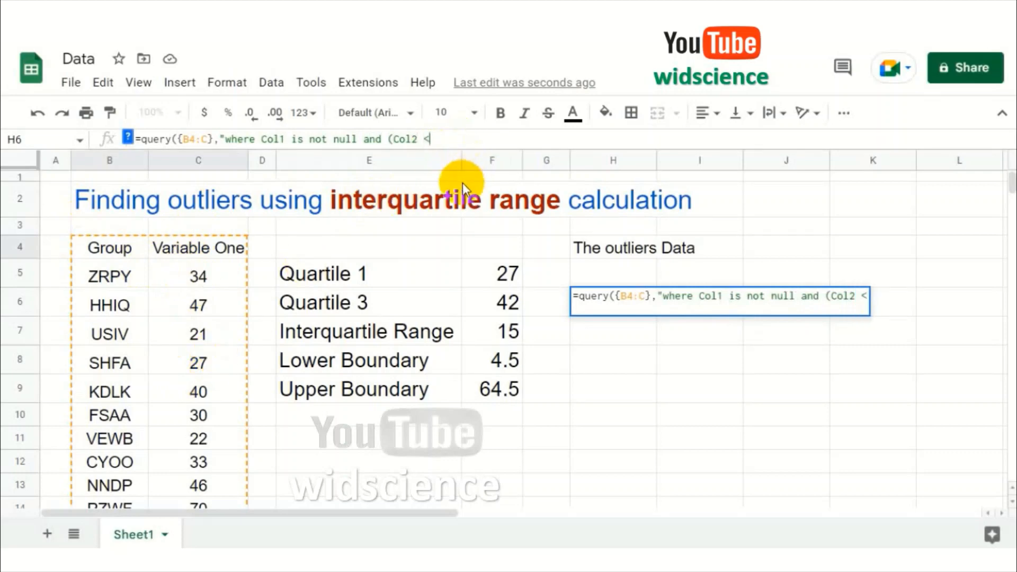
text("&)
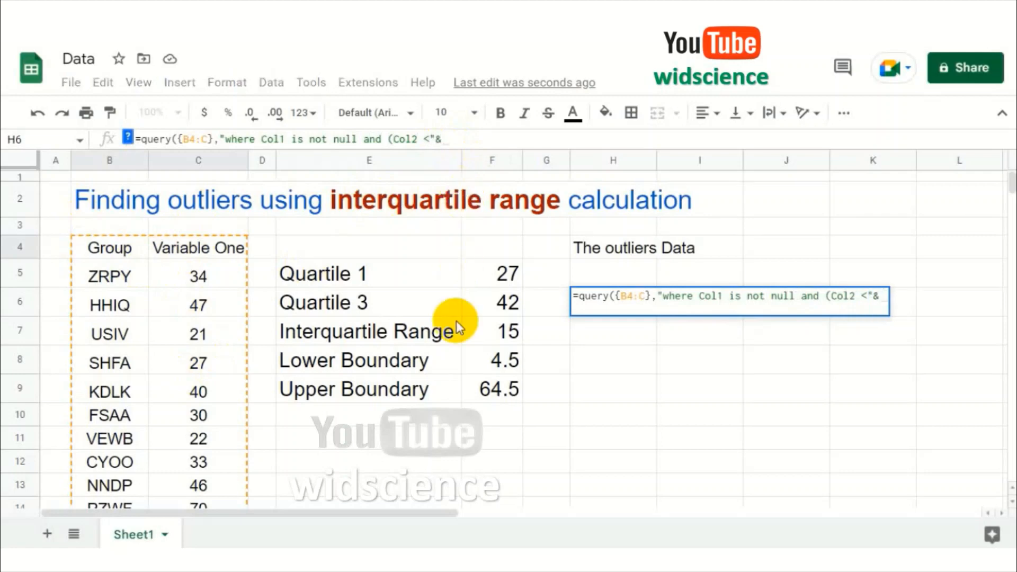
click(506, 364)
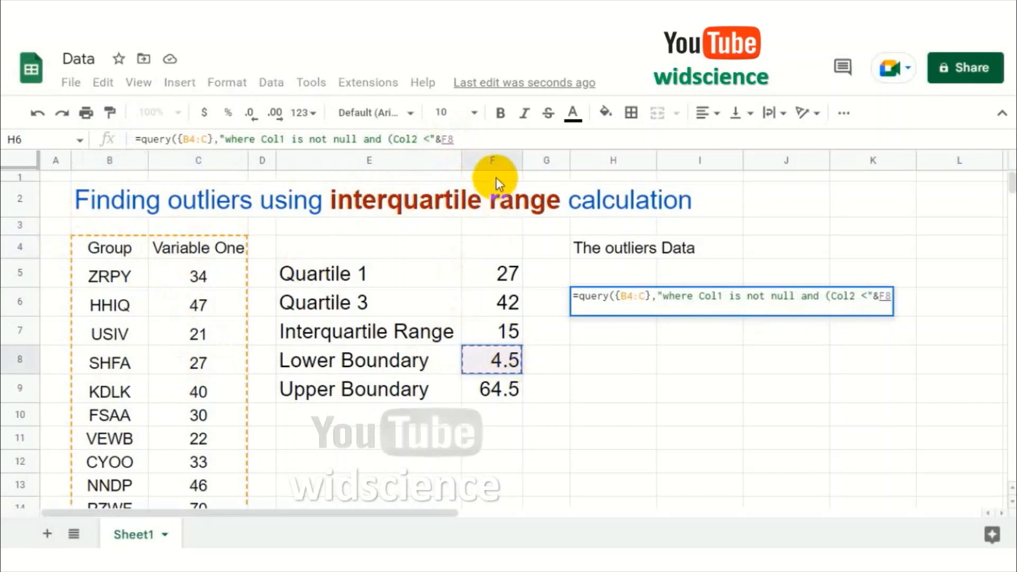
text(")
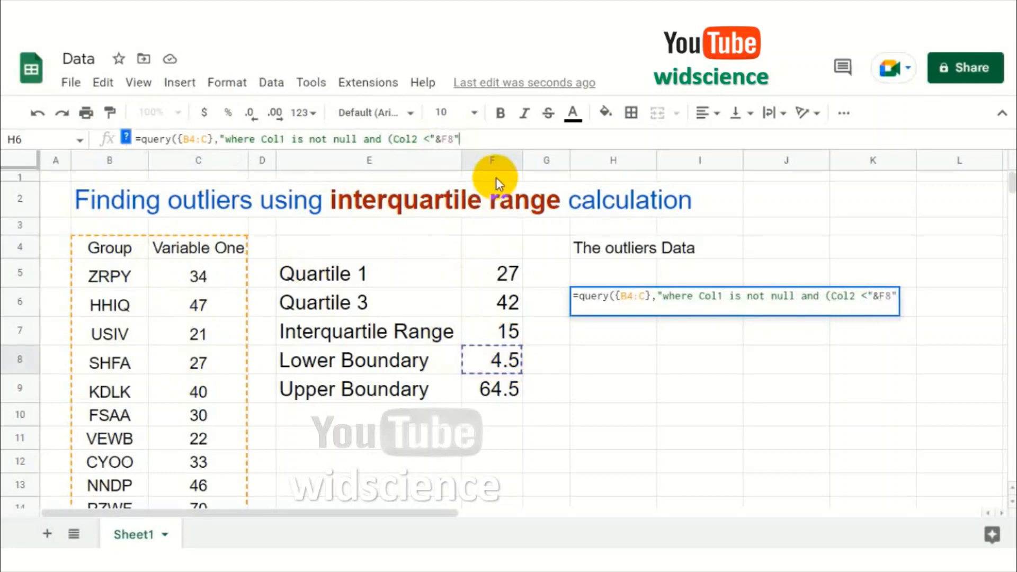
key(BackSpace)
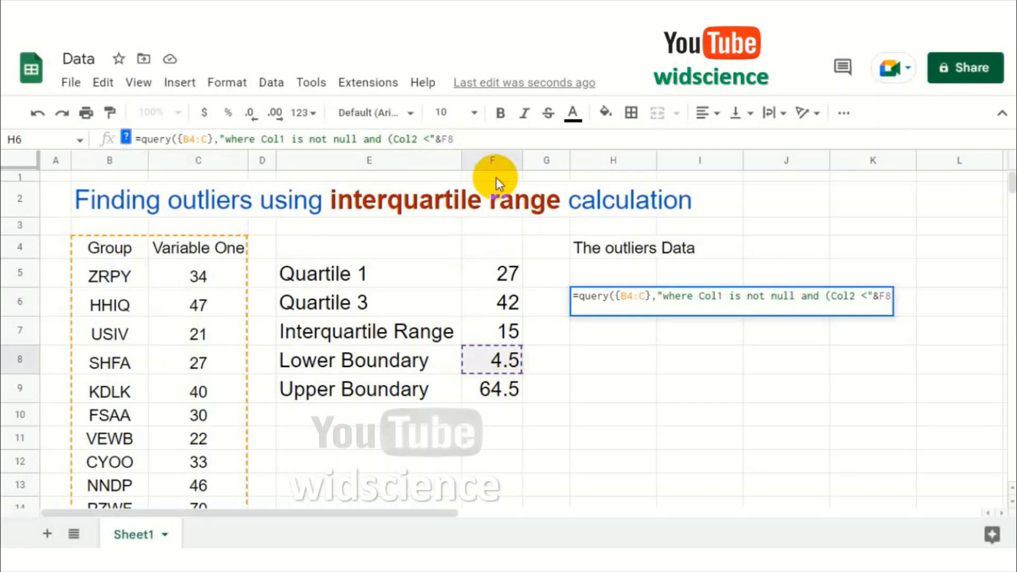
text(&")
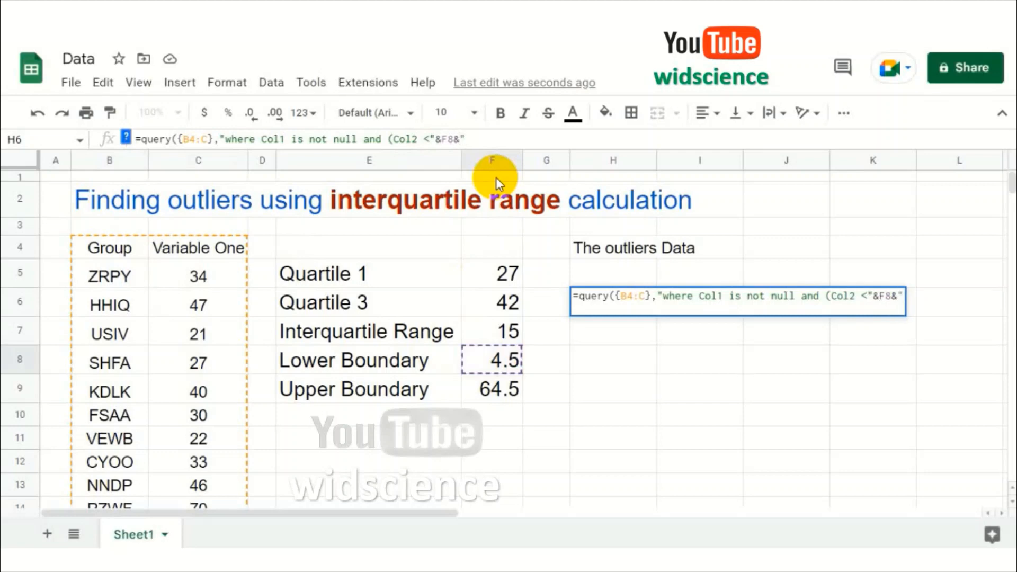
- Extend the query condition to values above the upper boundary with or Col2 >"&F9&"
text( or Col2)
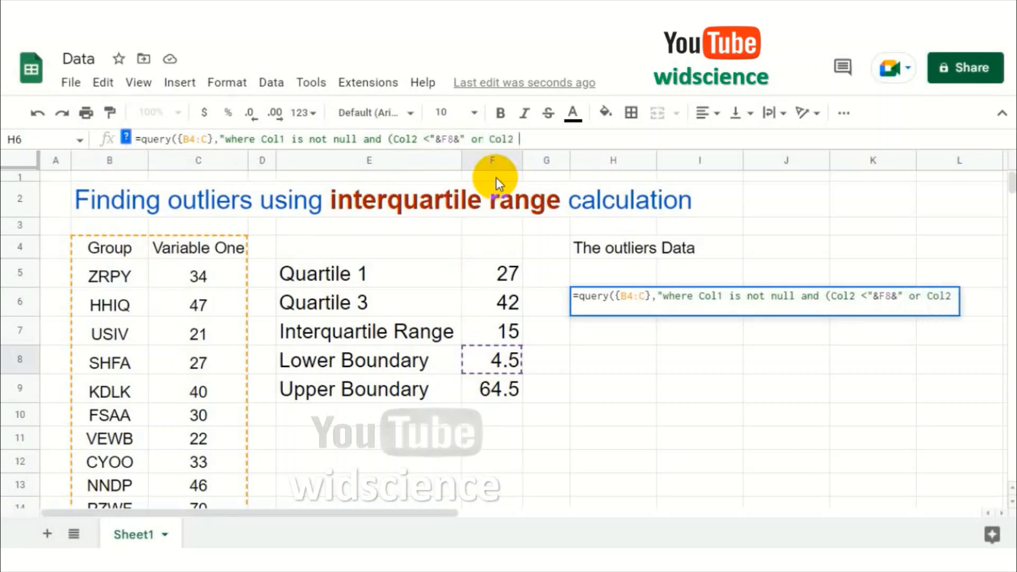
text( >"&)
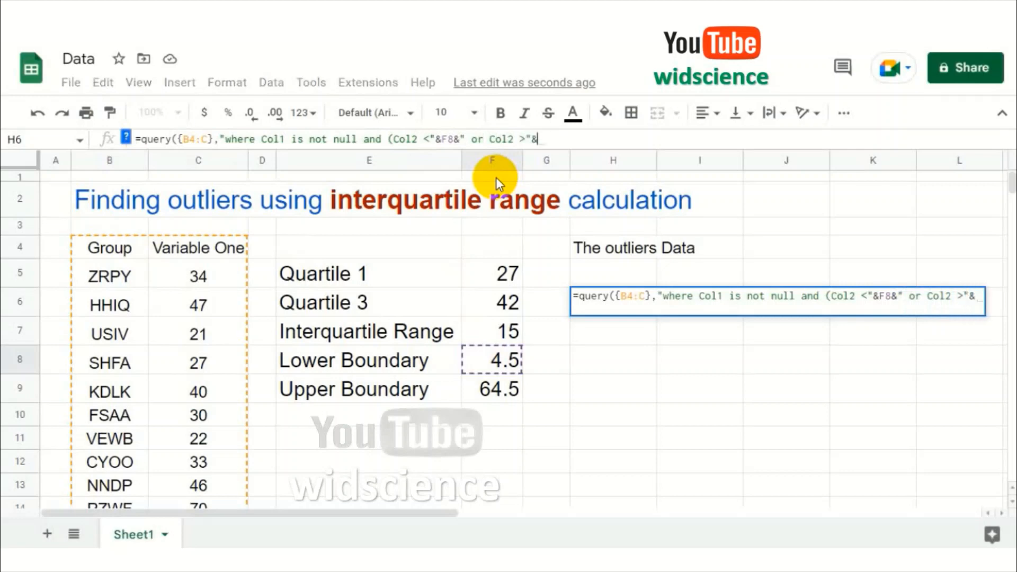
click(481, 388)
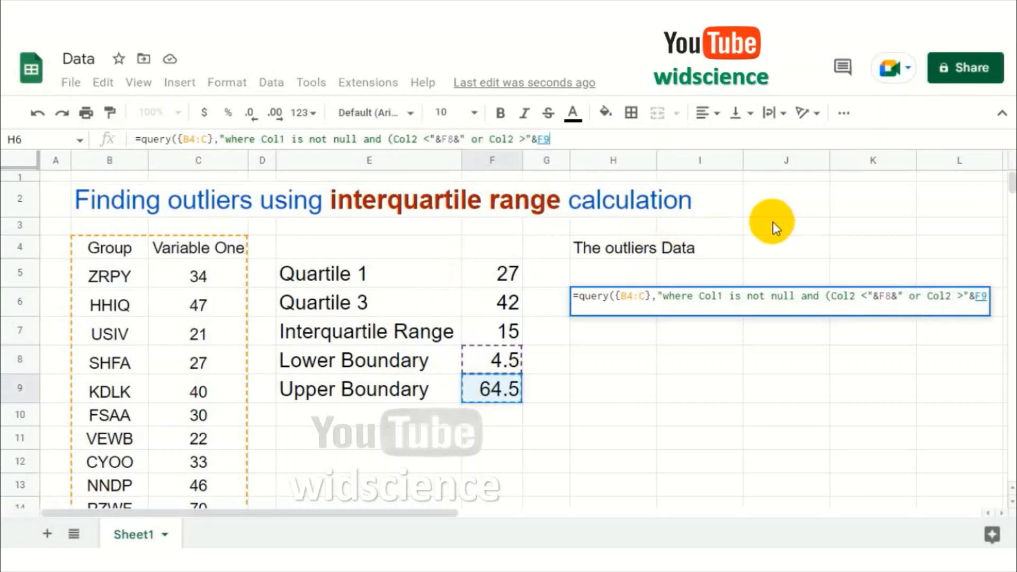
text(&)
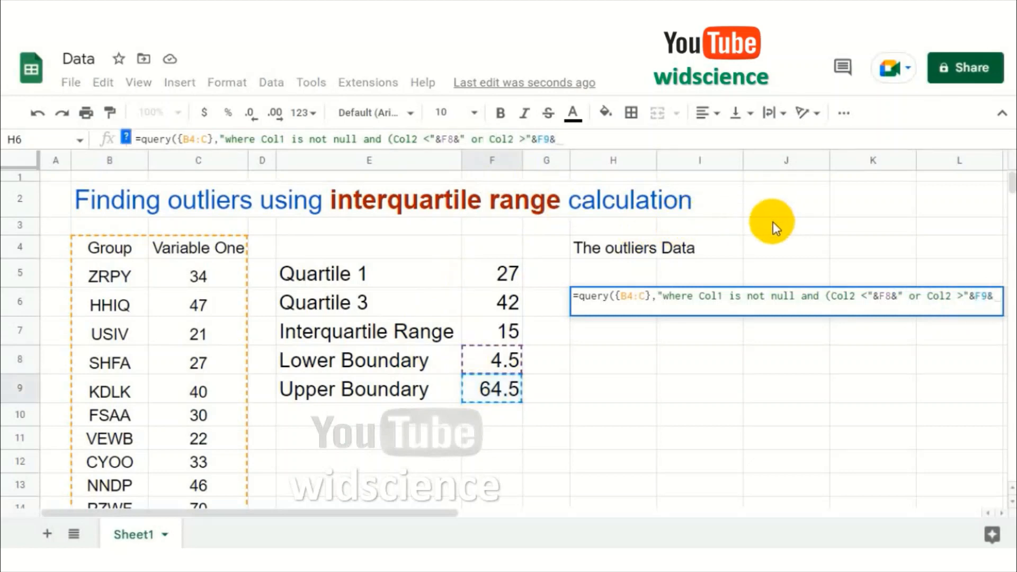
text(" )
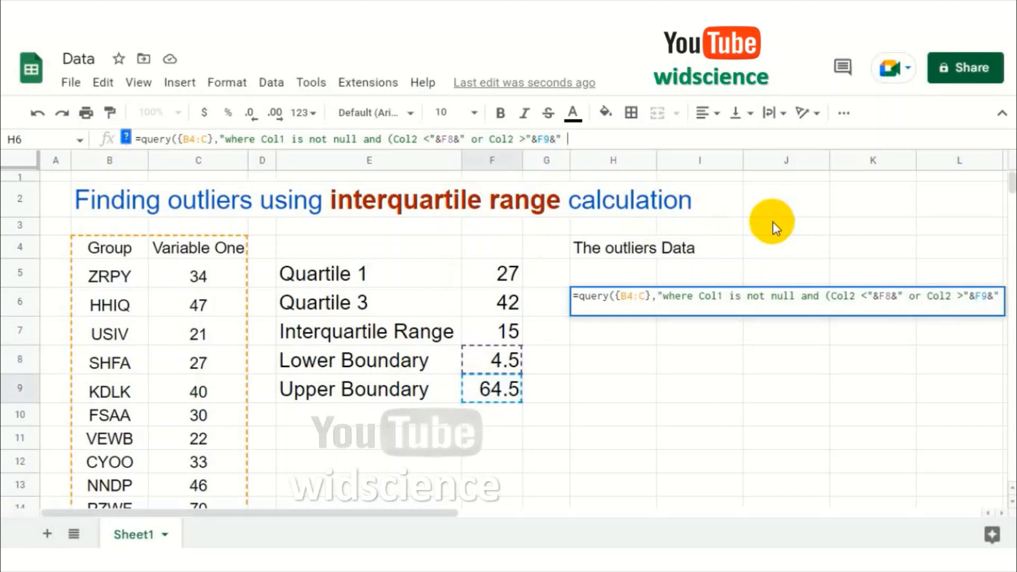
- Finish the H6 query with order by Col2 asc"), close the condition's bracket after F9&", and enter the formula
text(or)
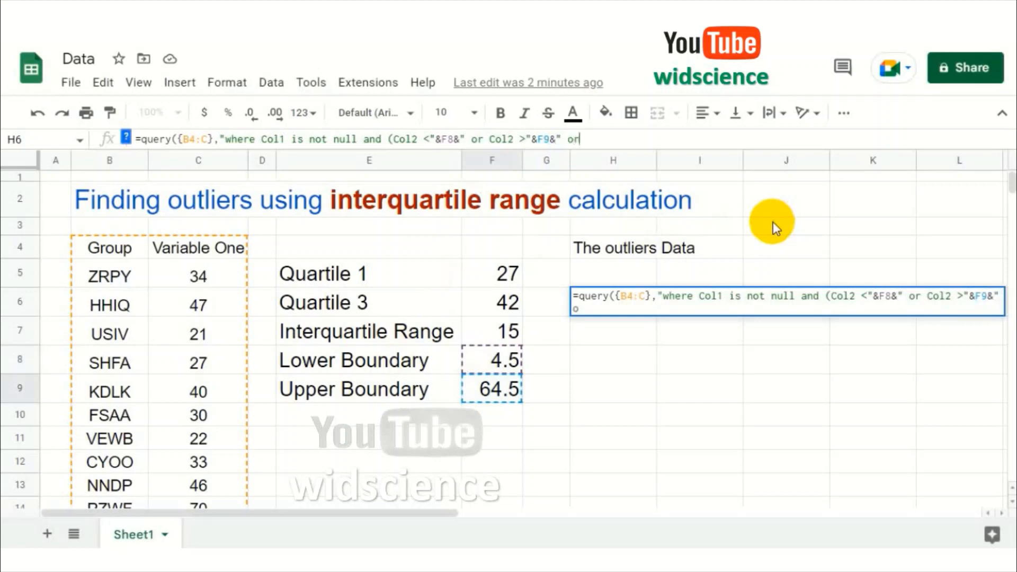
text(der by )
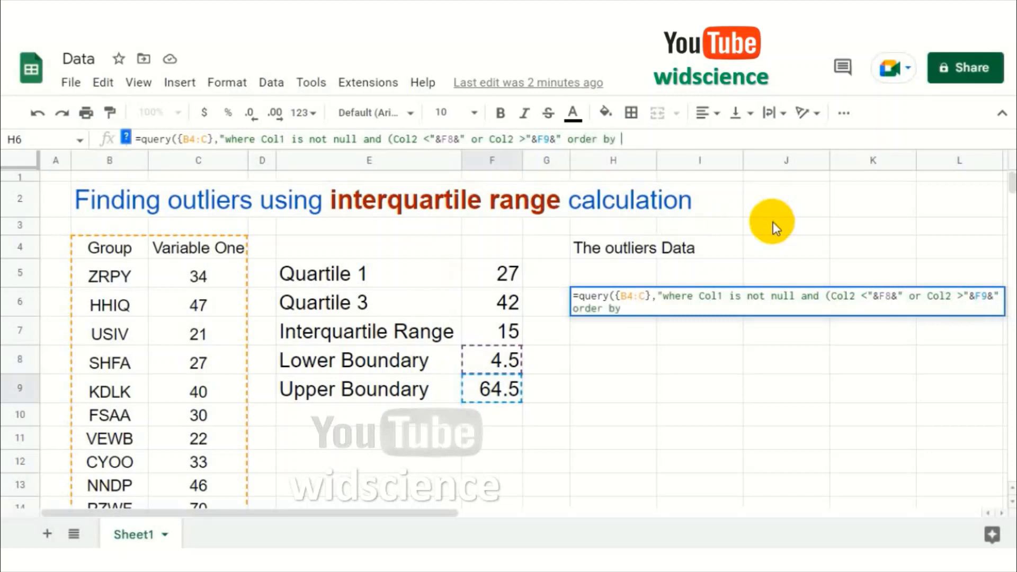
text(Col2 asc"))
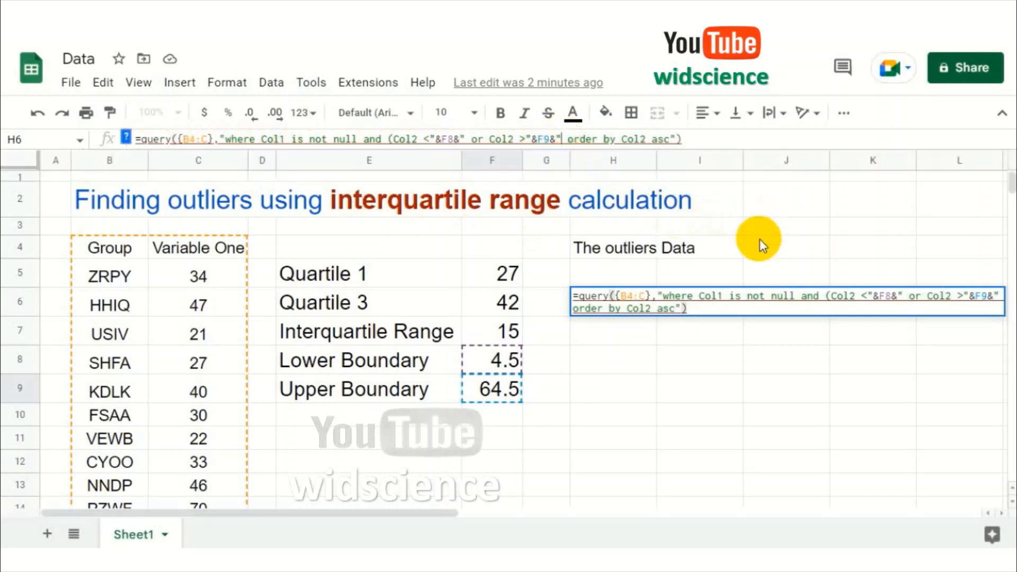
text())
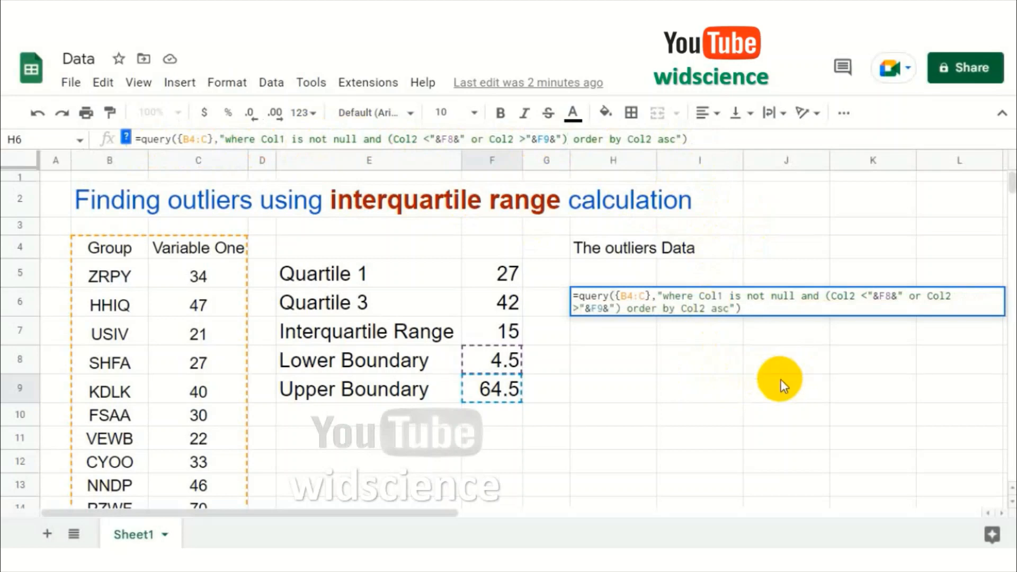
key(Return)
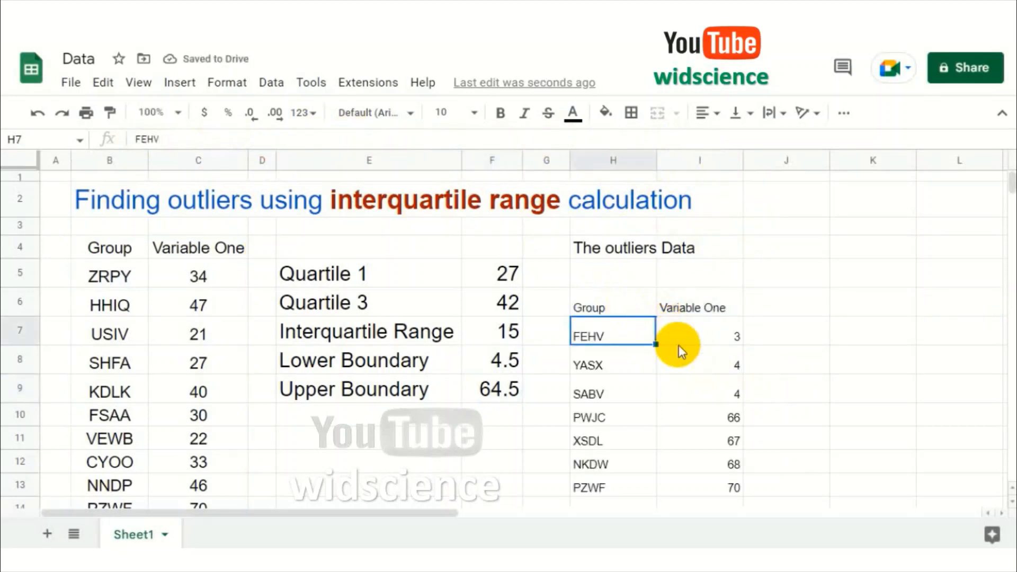
- Examine the Variable One values in the outlier list I7:I13, the query formula in H6 and the heading in H4
click(692, 339)
click(690, 361)
click(691, 393)
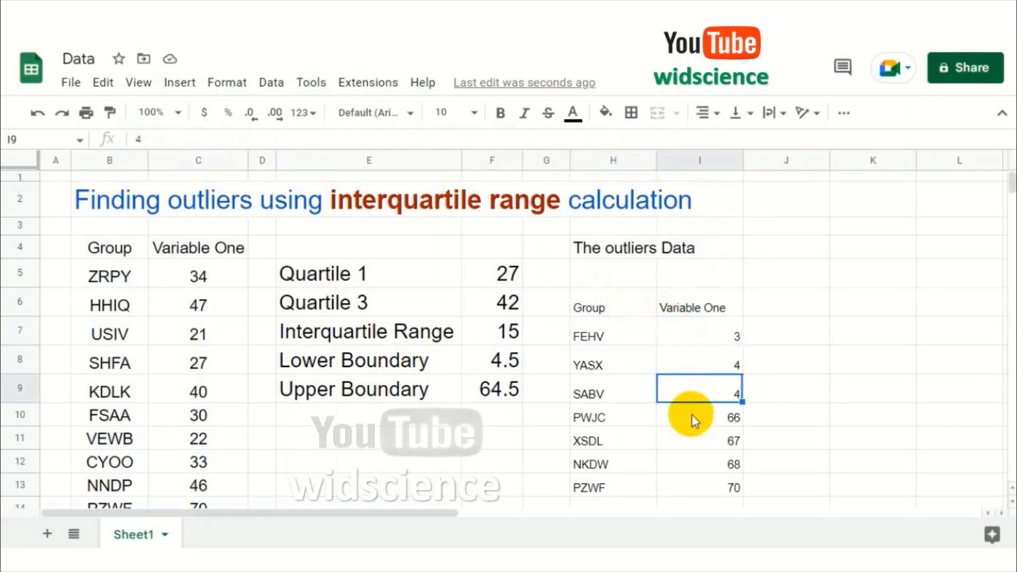
click(692, 418)
click(697, 440)
click(705, 463)
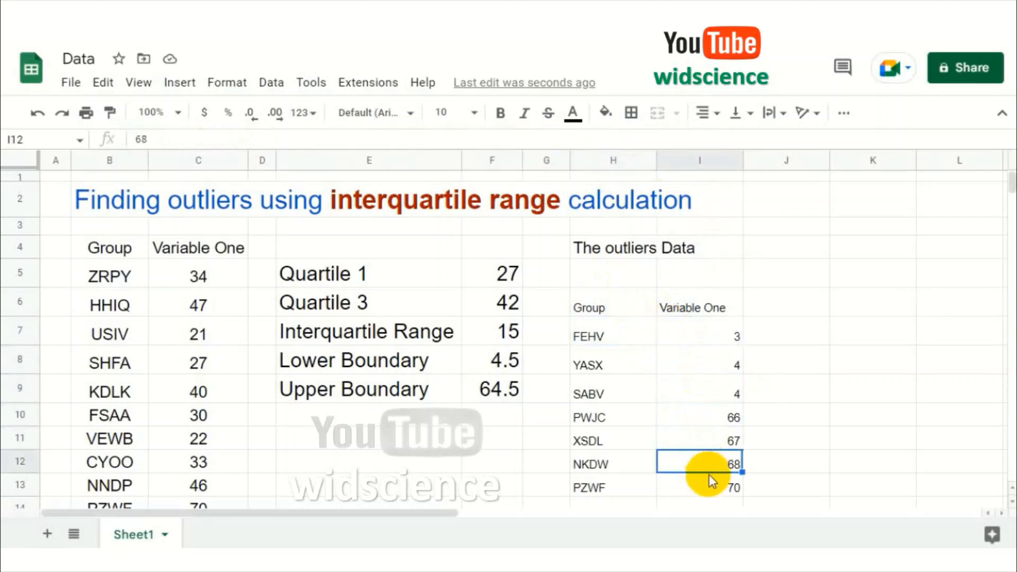
click(709, 482)
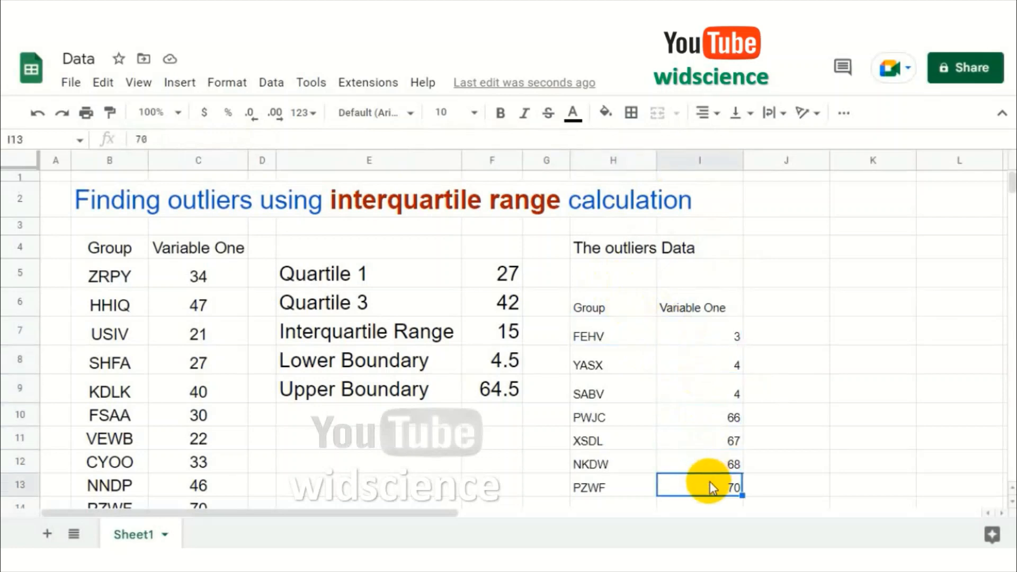
click(638, 310)
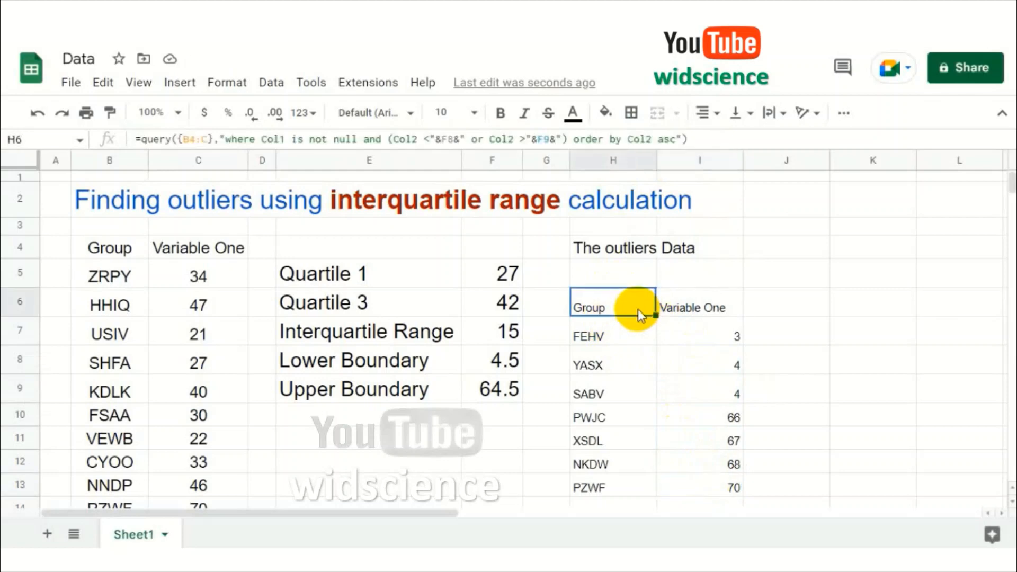
click(618, 256)
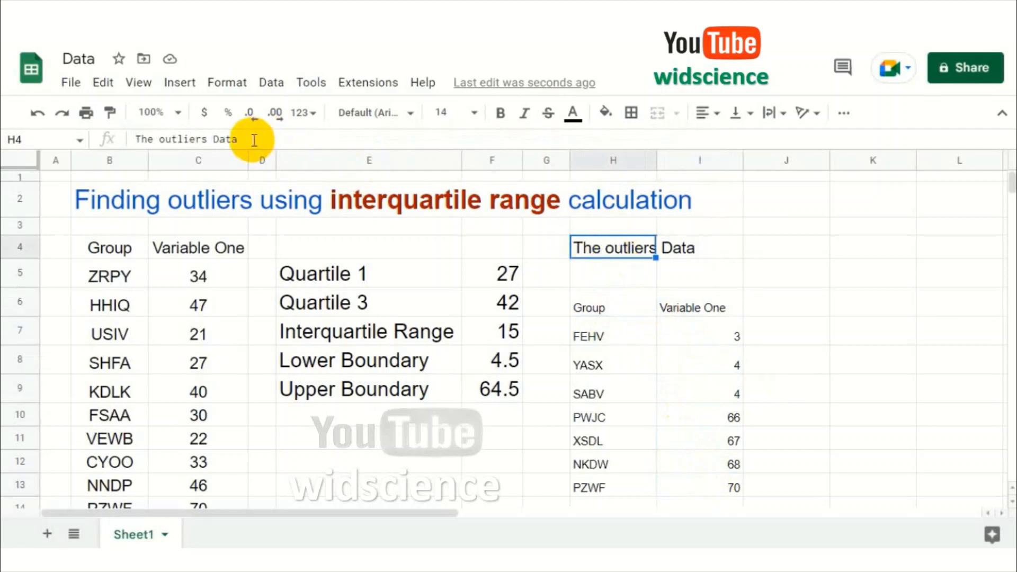
- Change the heading in H4 to The Data WITHOUT outliers
drag(256, 139, 159, 139)
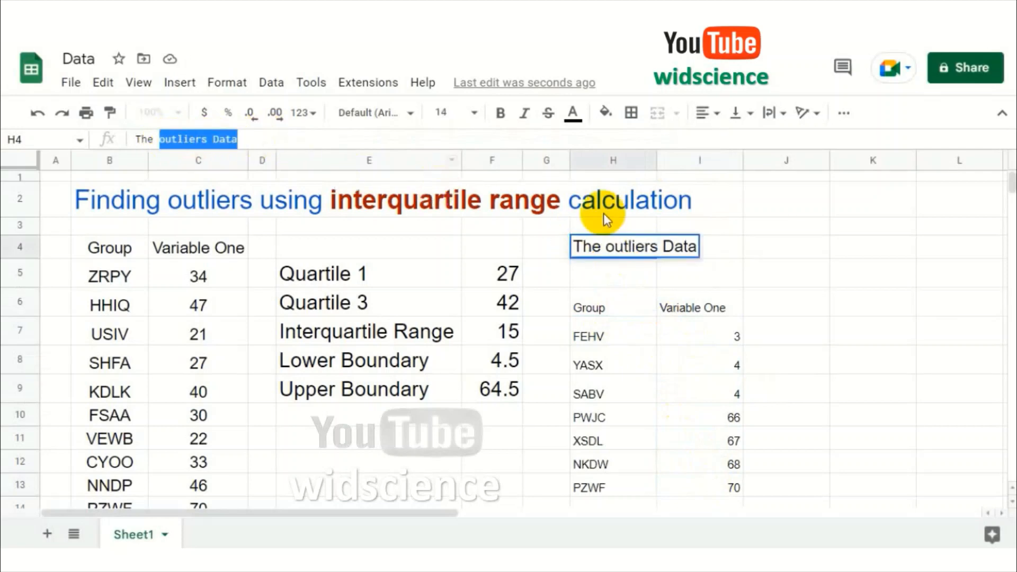
text(Data )
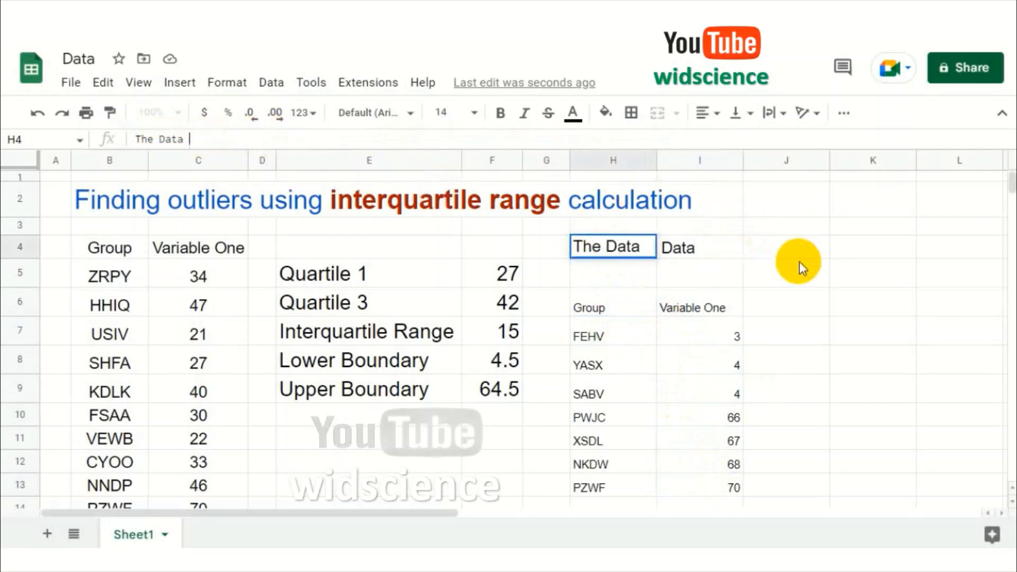
text(WITH)
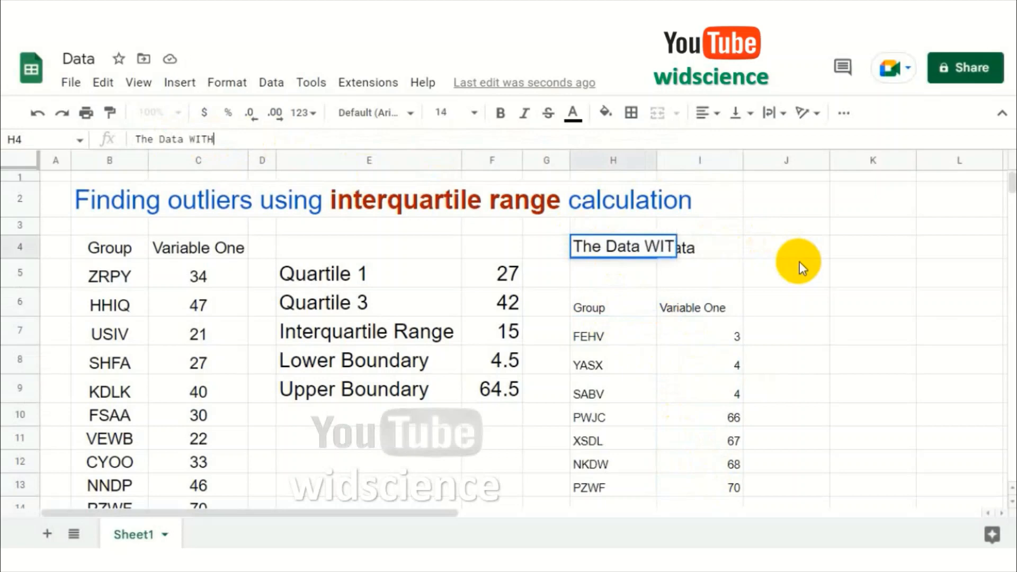
text(OUT ou)
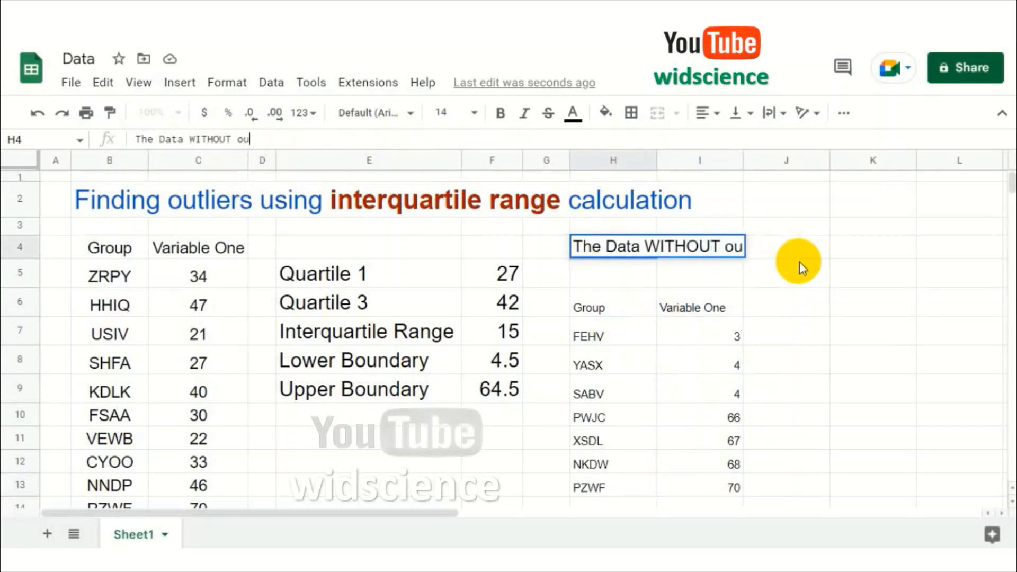
text(tliers)
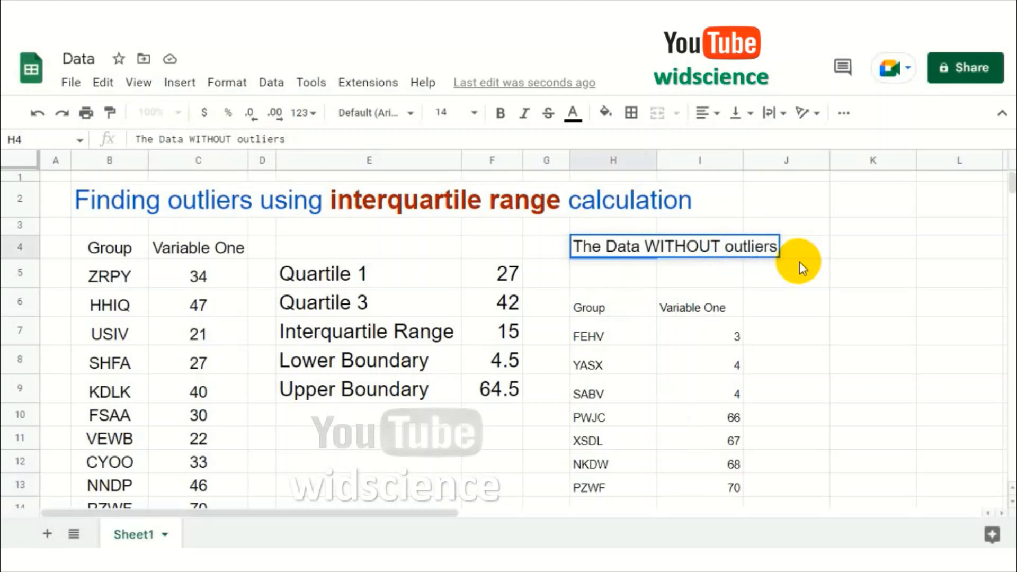
click(663, 272)
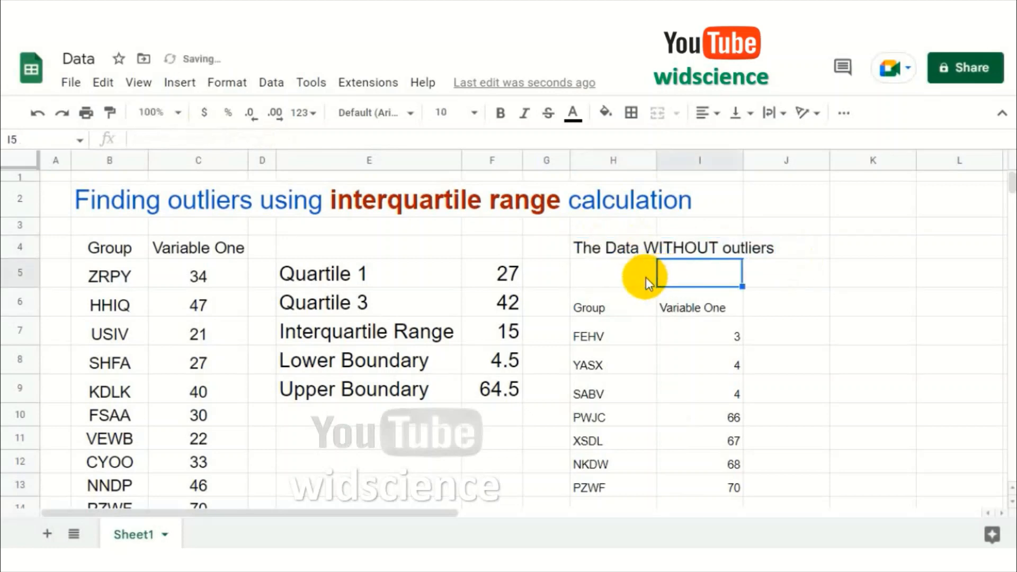
- Change the condition in the H6 query to (Col2 >"&F8&" and Col2 <"&F9&") so it returns values between the boundaries
click(618, 304)
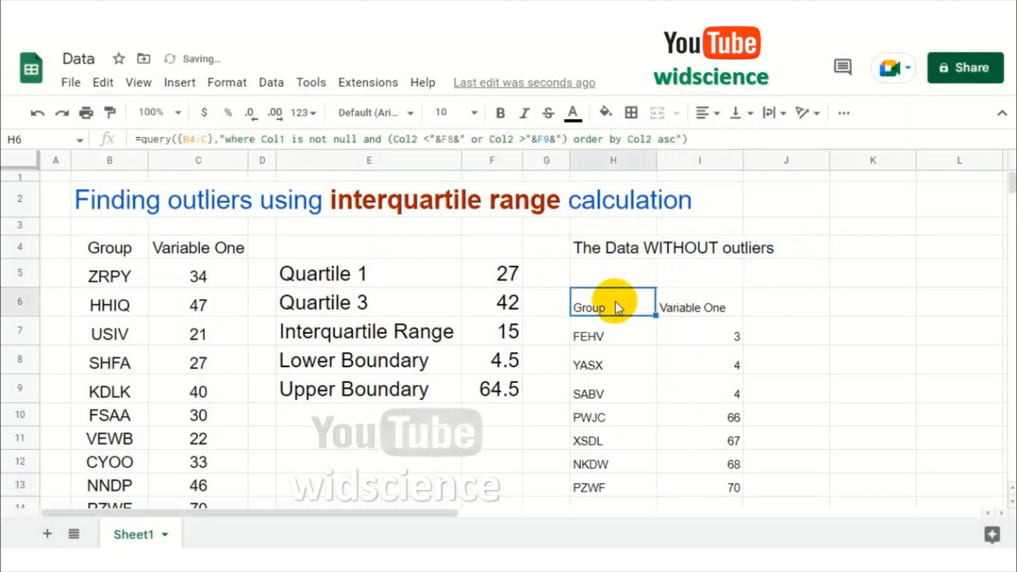
click(438, 141)
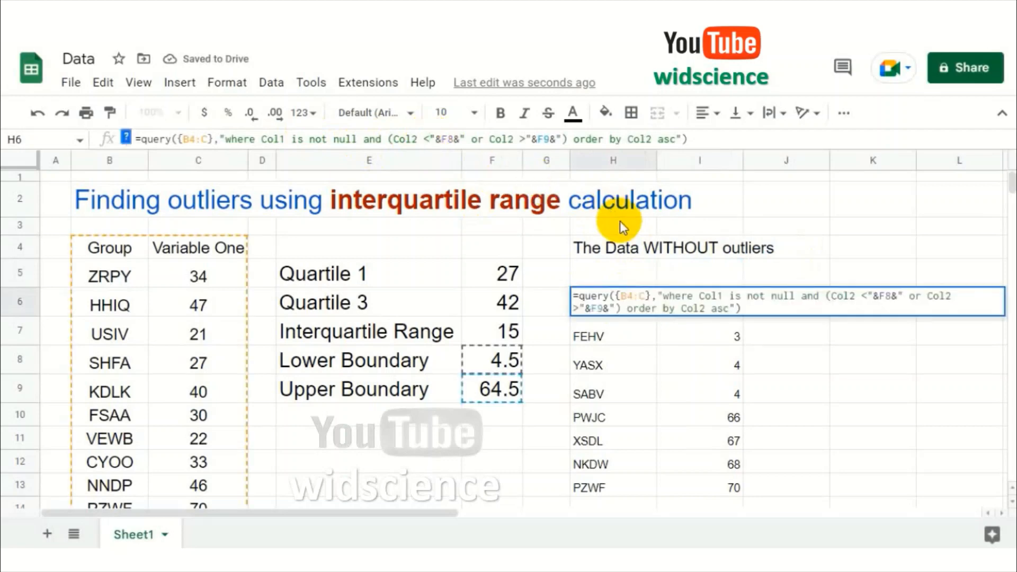
key(BackSpace)
text(>)
double_click(476, 139)
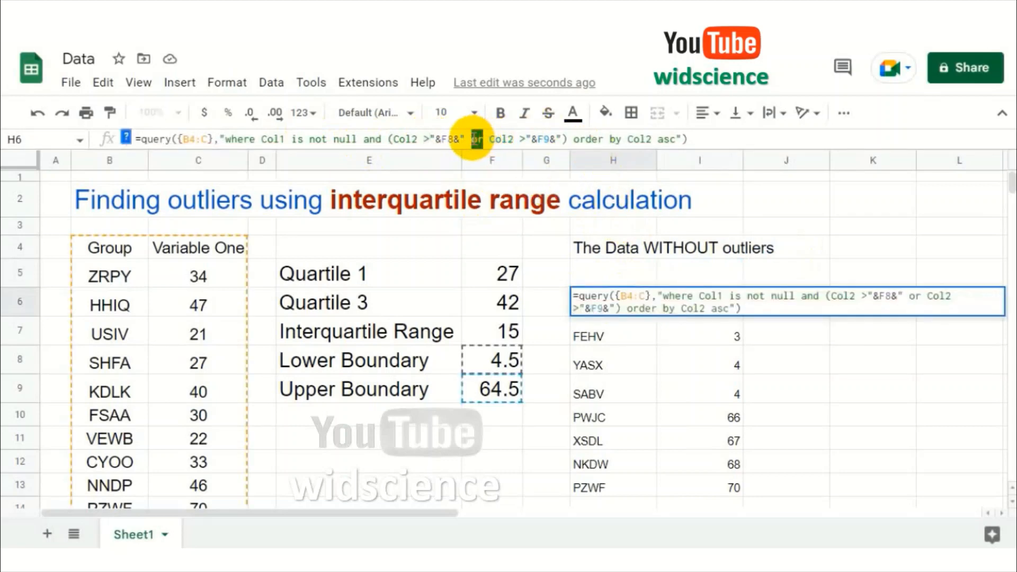
text(and)
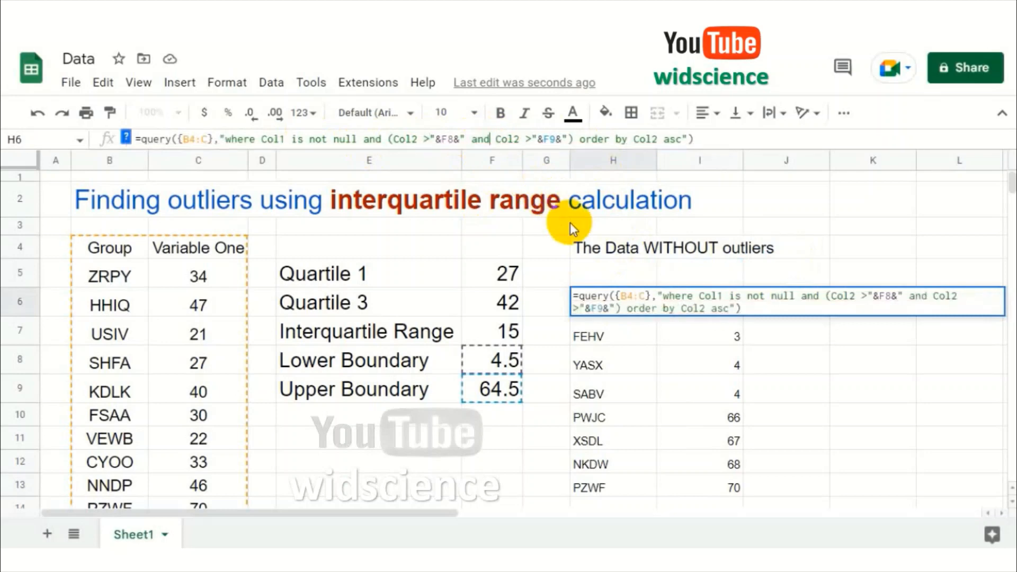
double_click(529, 139)
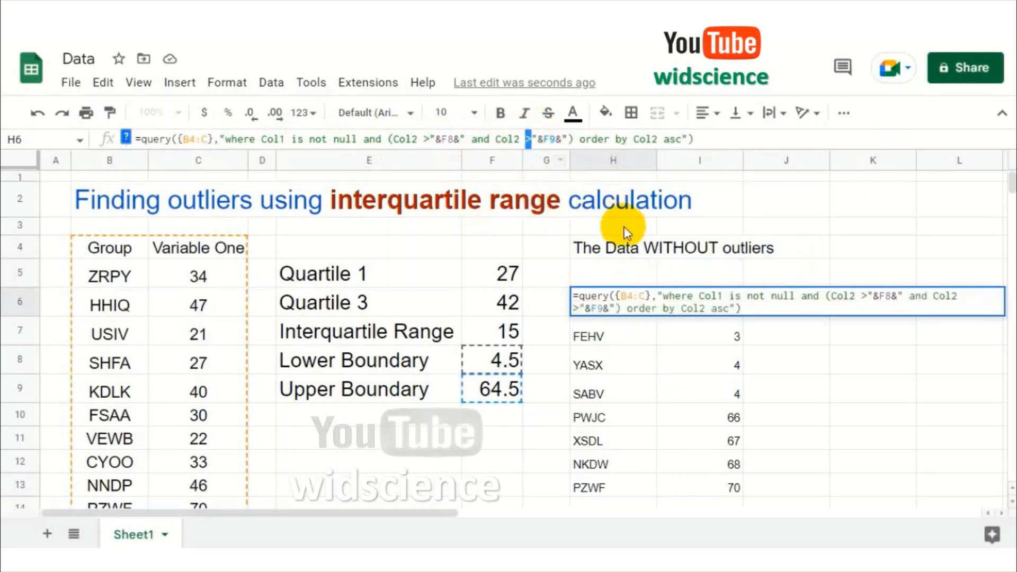
text(<)
key(Return)
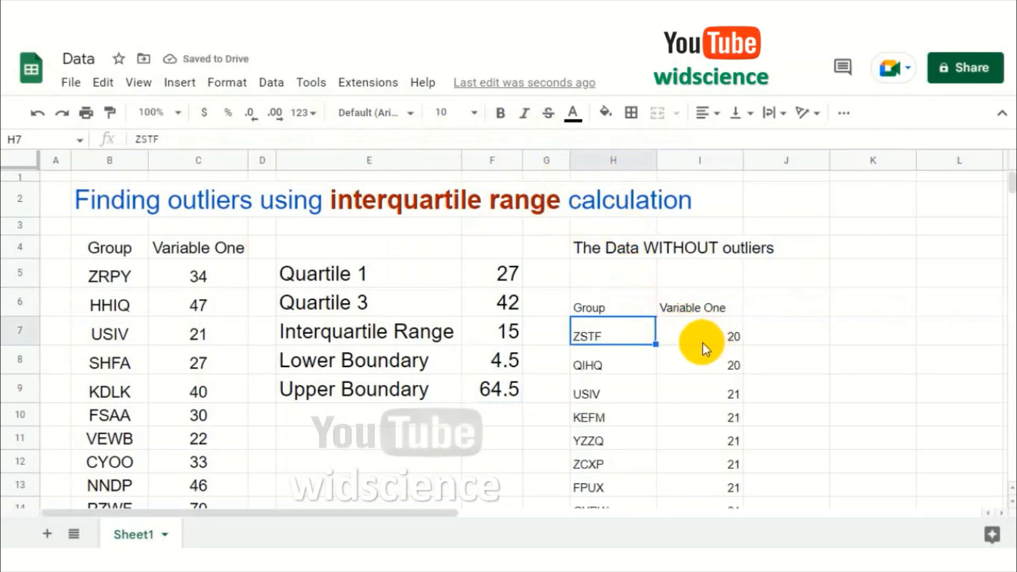
- Examine the filtered Group and Variable One list from first to last row, and the query formula in H6
scroll(702, 345, down, 20)
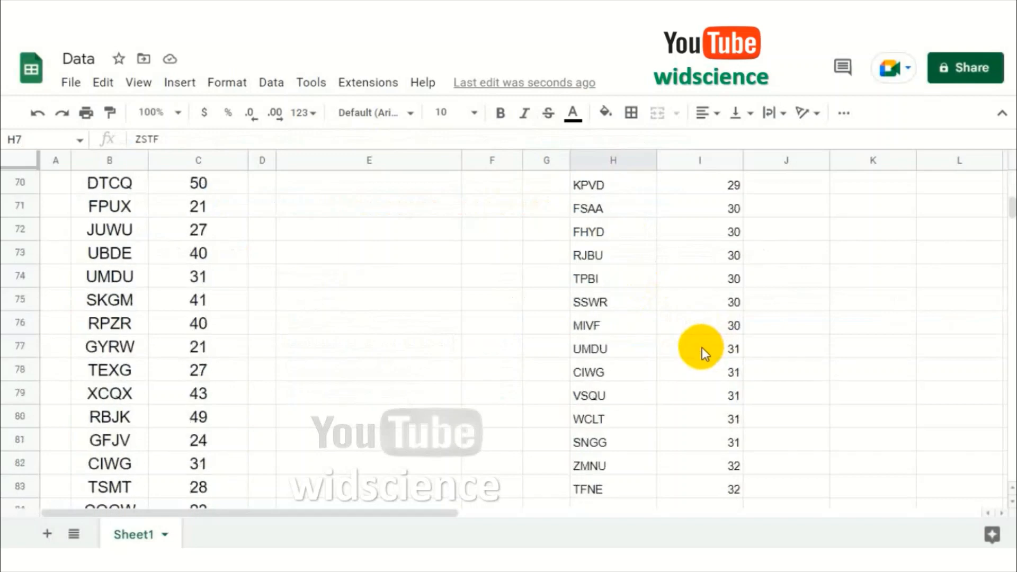
scroll(701, 347, down, 20)
scroll(701, 350, up, 5)
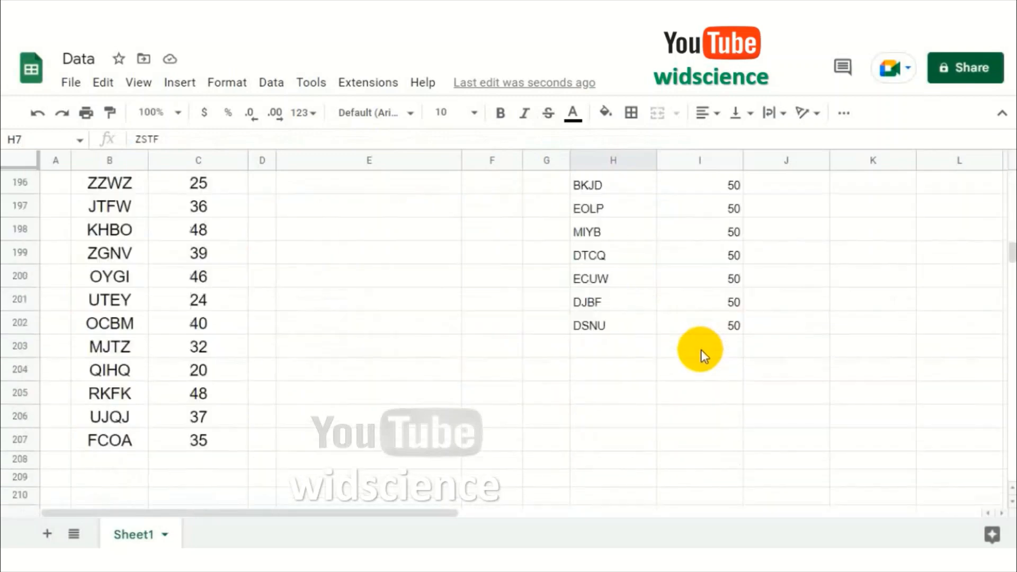
scroll(700, 350, up, 5)
scroll(701, 350, down, 5)
scroll(701, 350, up, 20)
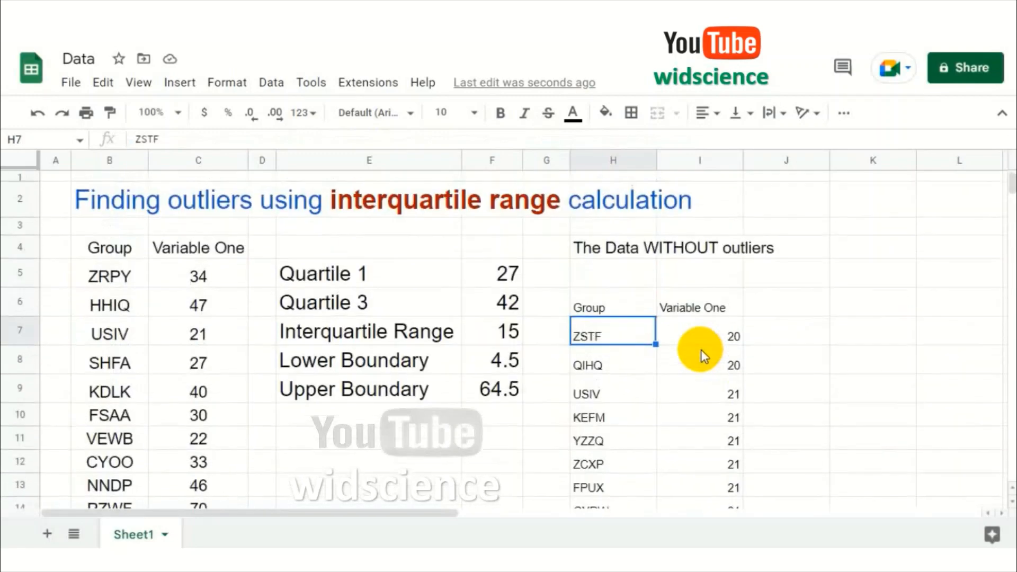
click(602, 312)
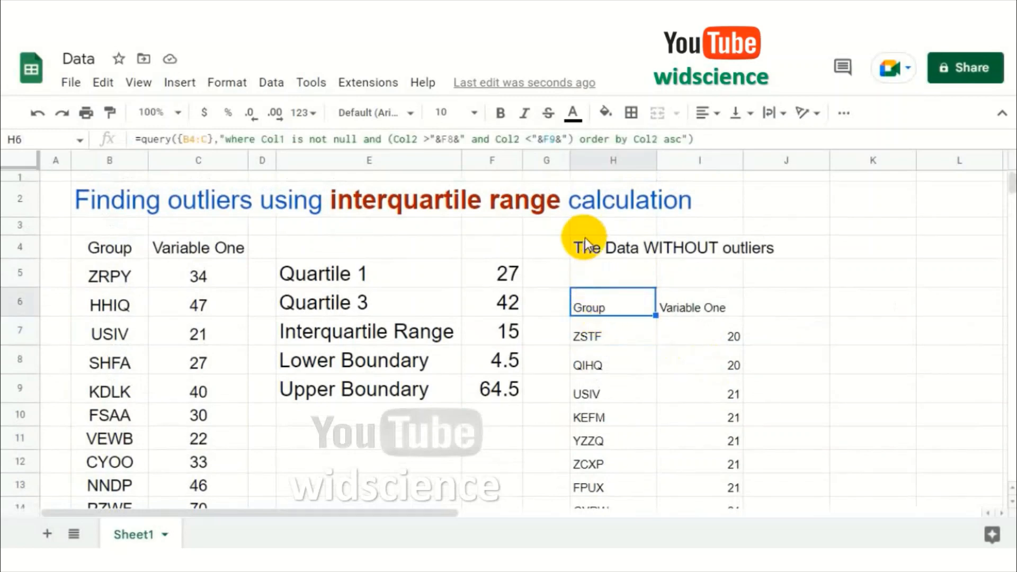